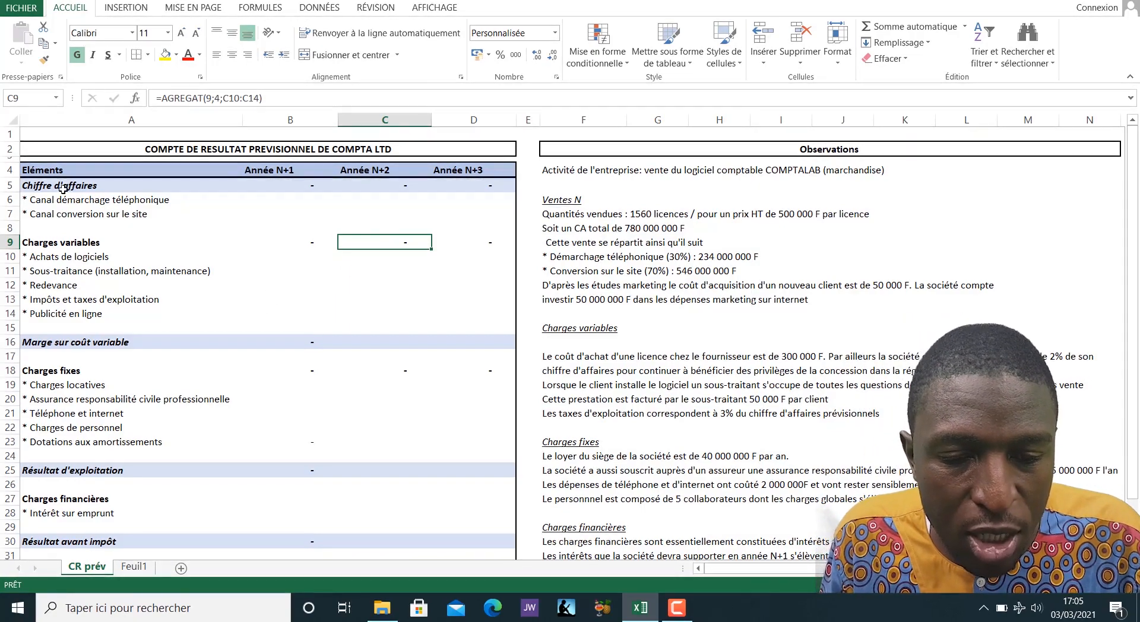
- Review the forecast income statement's line items, from Chiffre d'affaires through the charges down to Résultat net
drag(65, 185, 467, 218)
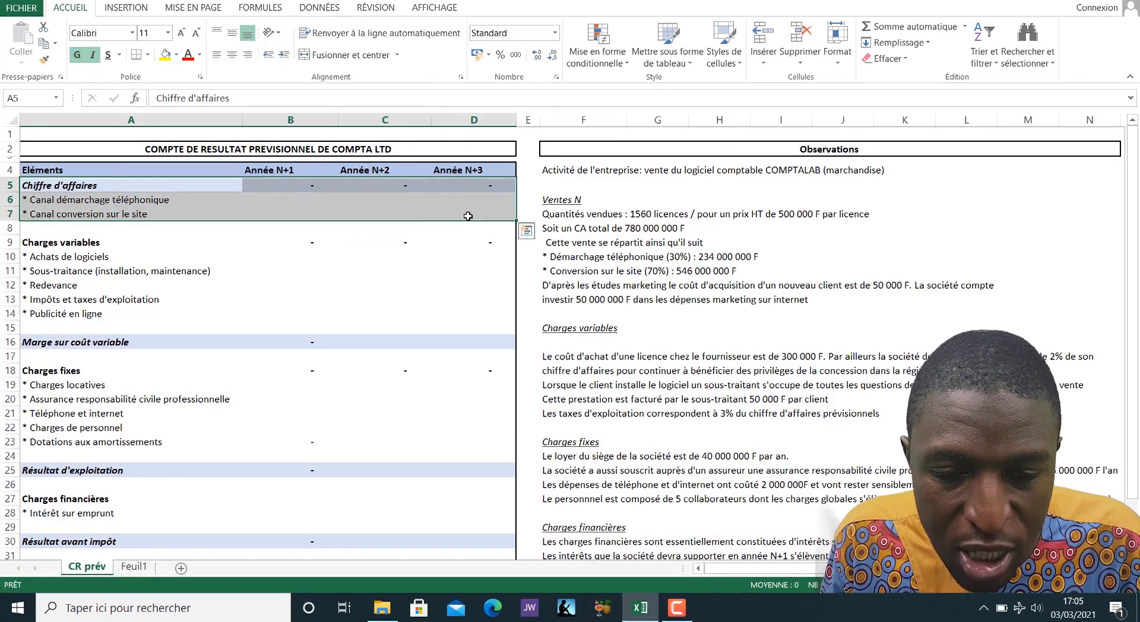
drag(113, 257, 470, 443)
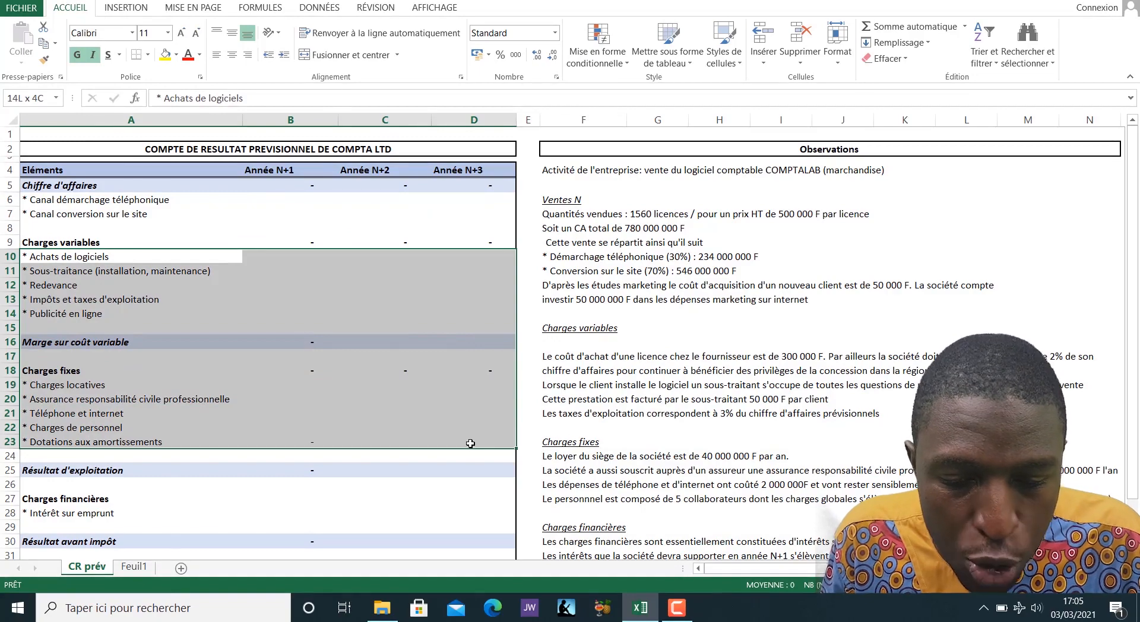
scroll(471, 443, down, 2)
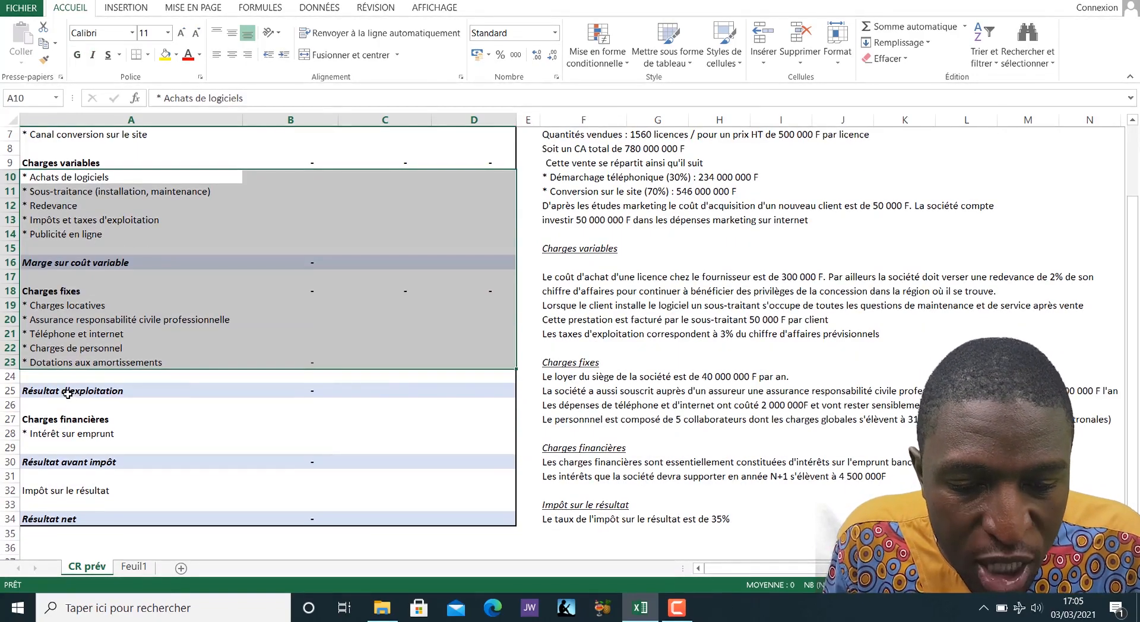
drag(68, 394, 489, 393)
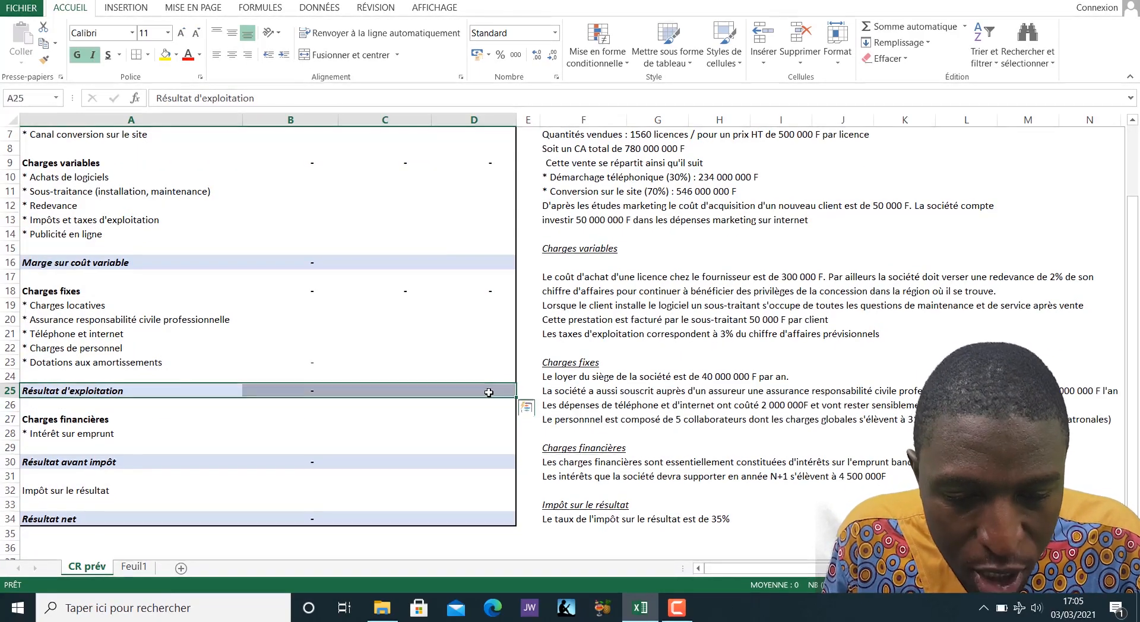
drag(89, 463, 473, 460)
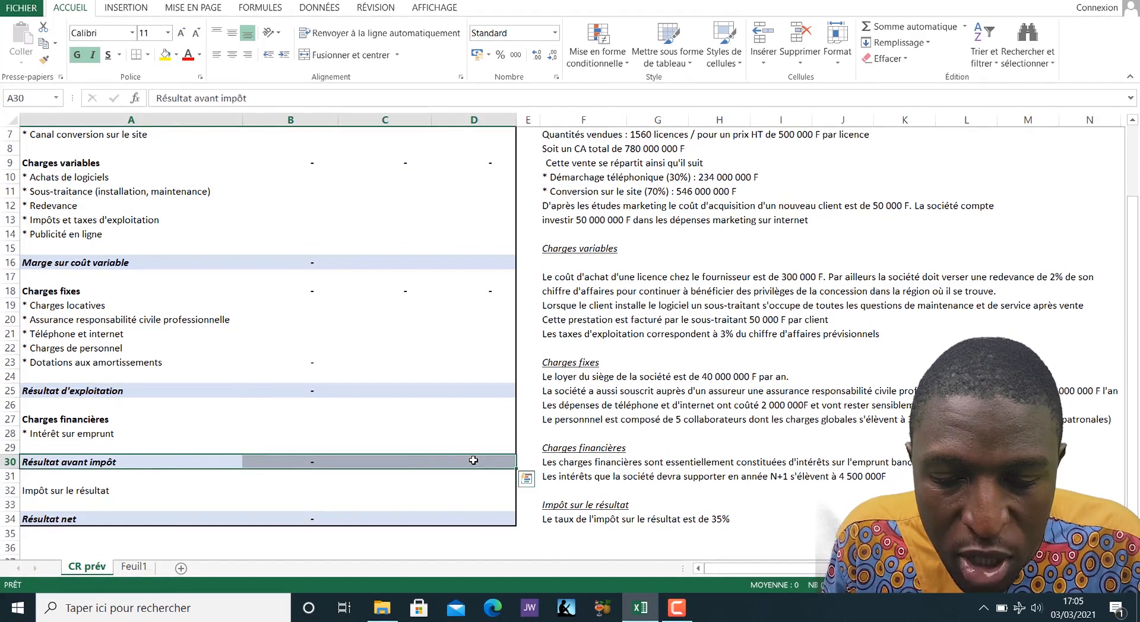
drag(80, 419, 478, 438)
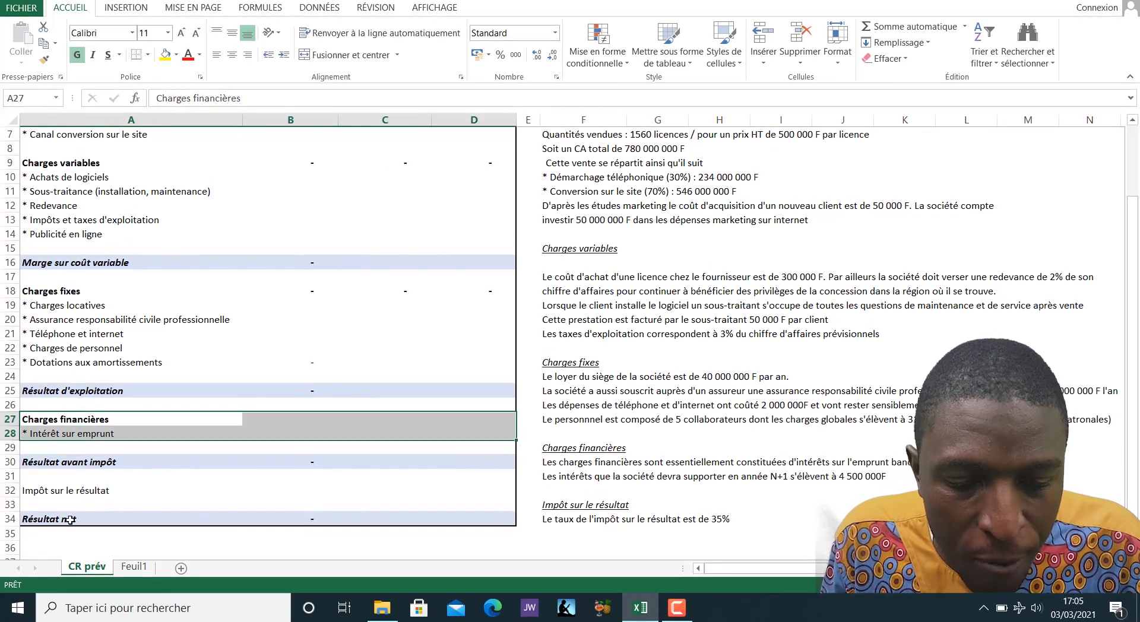
drag(70, 520, 481, 519)
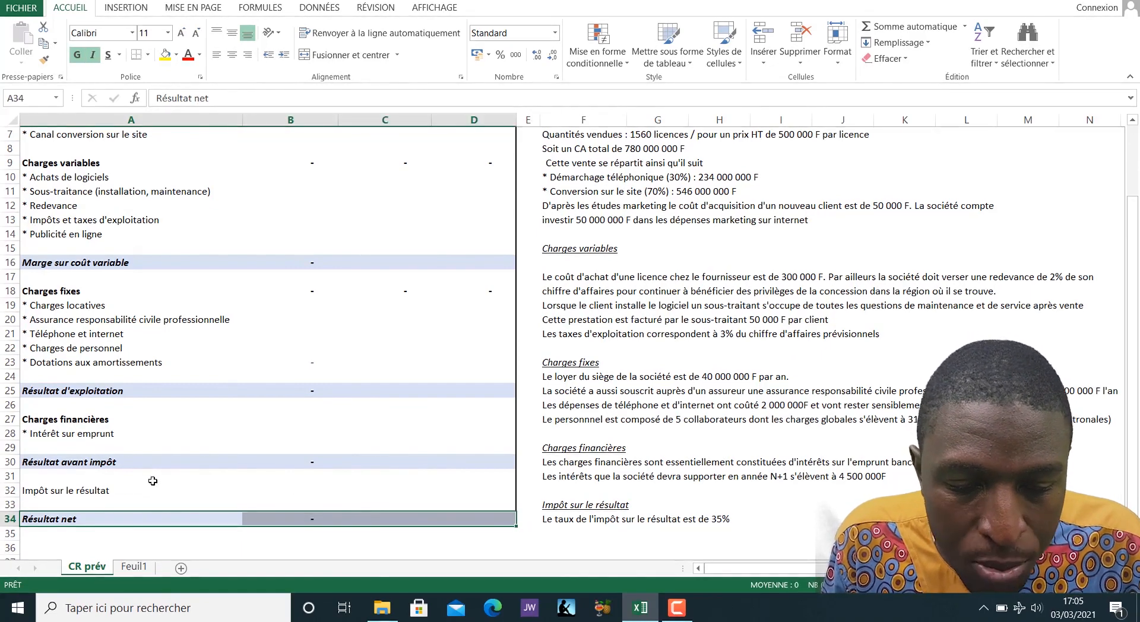
drag(149, 462, 475, 462)
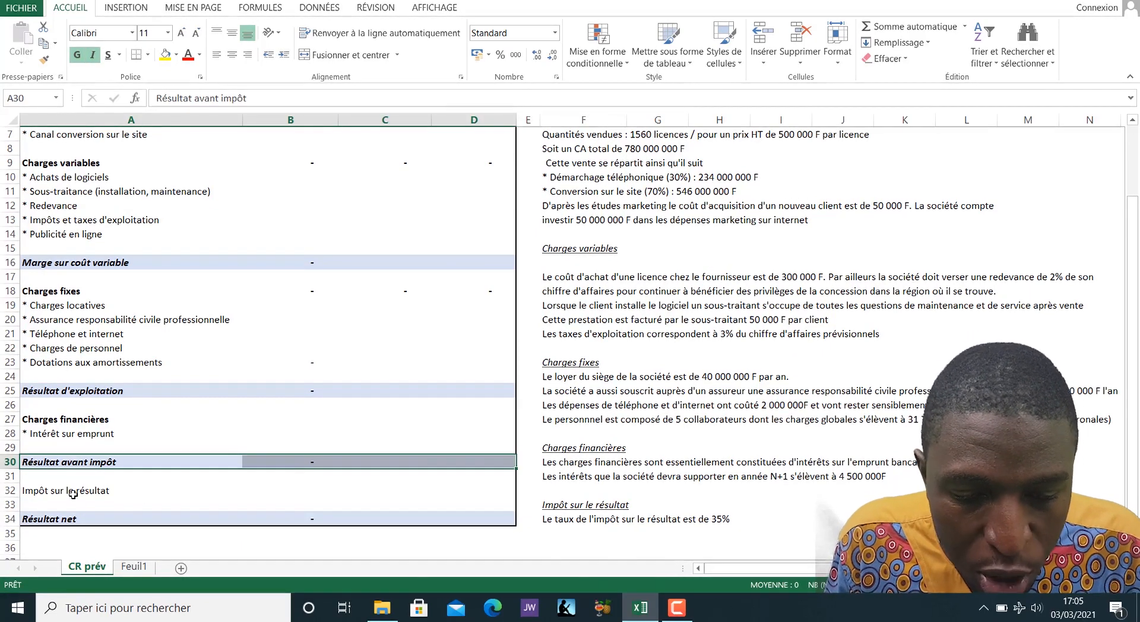
drag(73, 494, 552, 491)
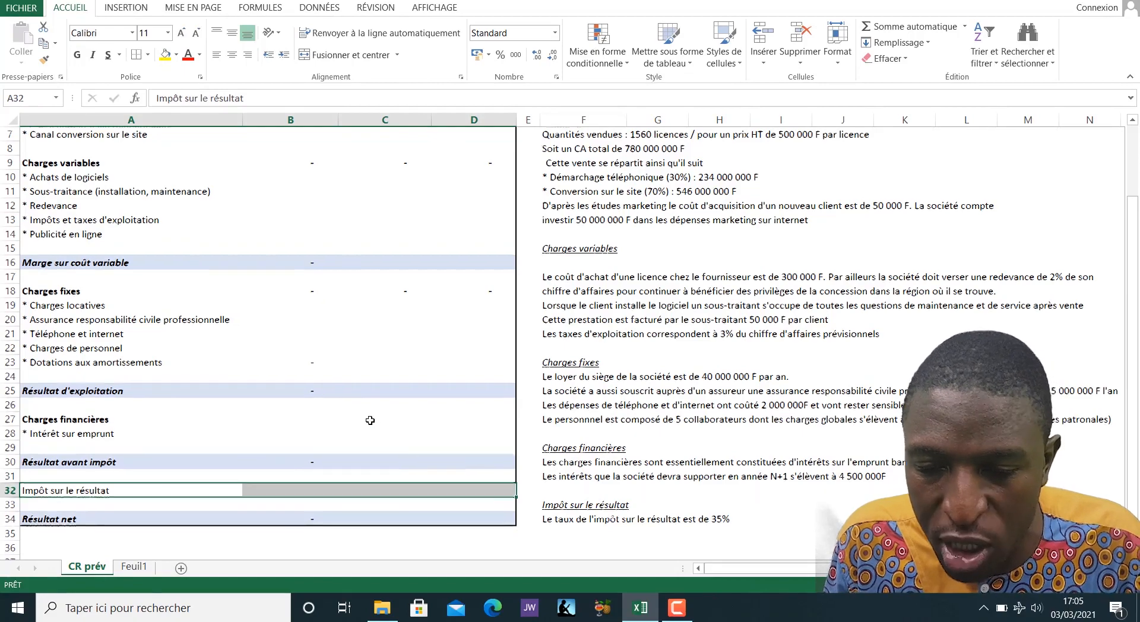
scroll(370, 420, up, 2)
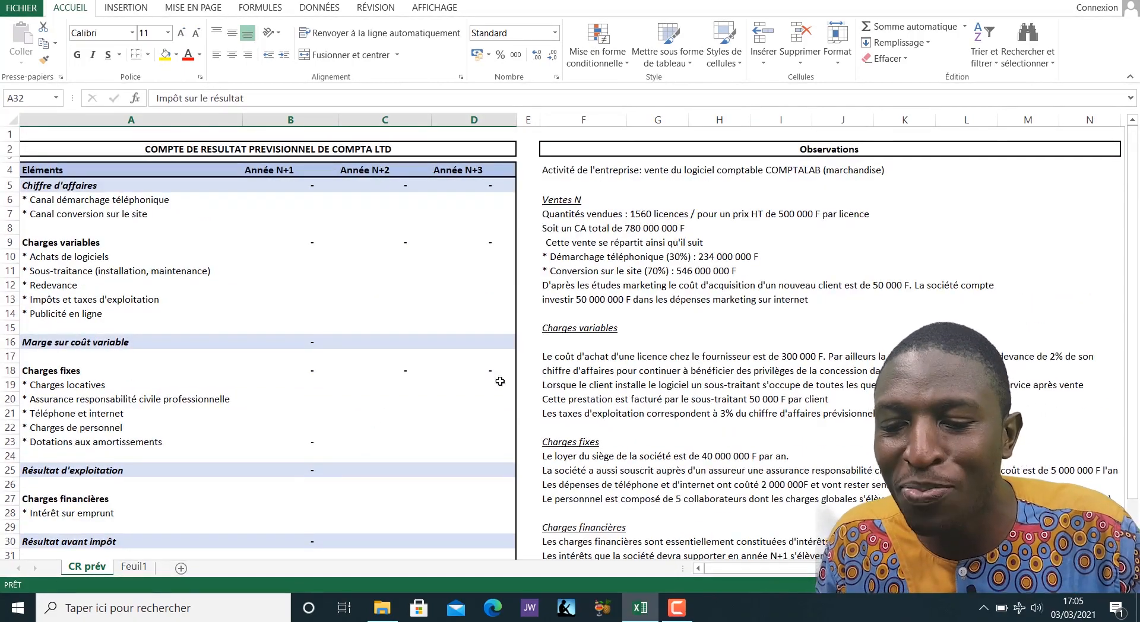
- Examine the Observations notes, especially the Ventes N assumptions on quantities, price, sales channel split and internet marketing spend
click(577, 170)
drag(576, 170, 1080, 421)
scroll(865, 397, up, 5)
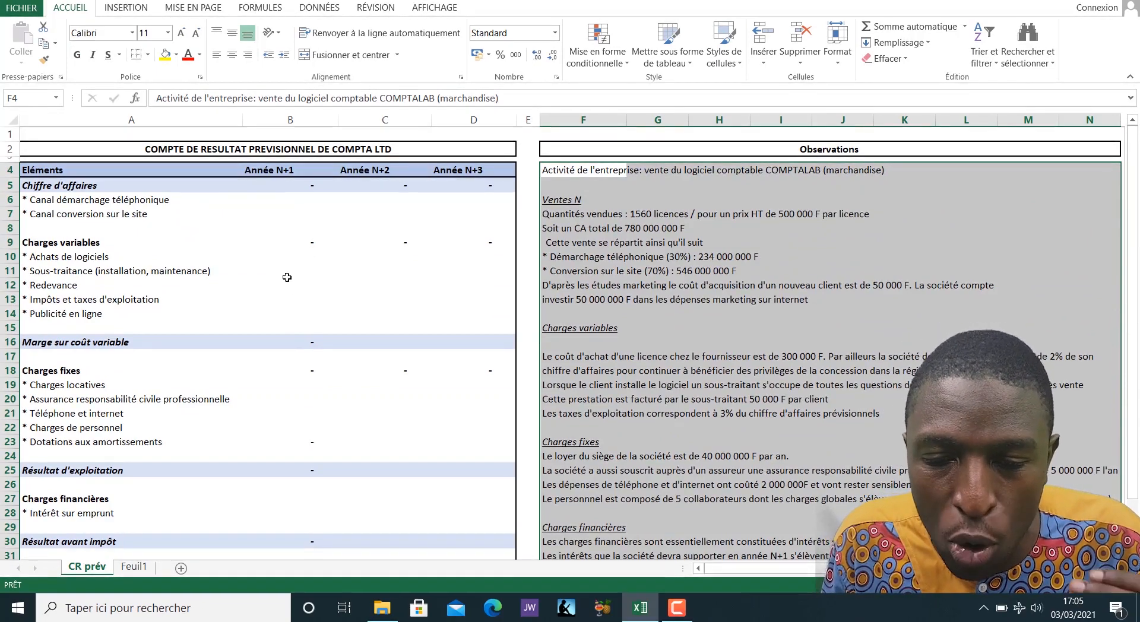
click(210, 203)
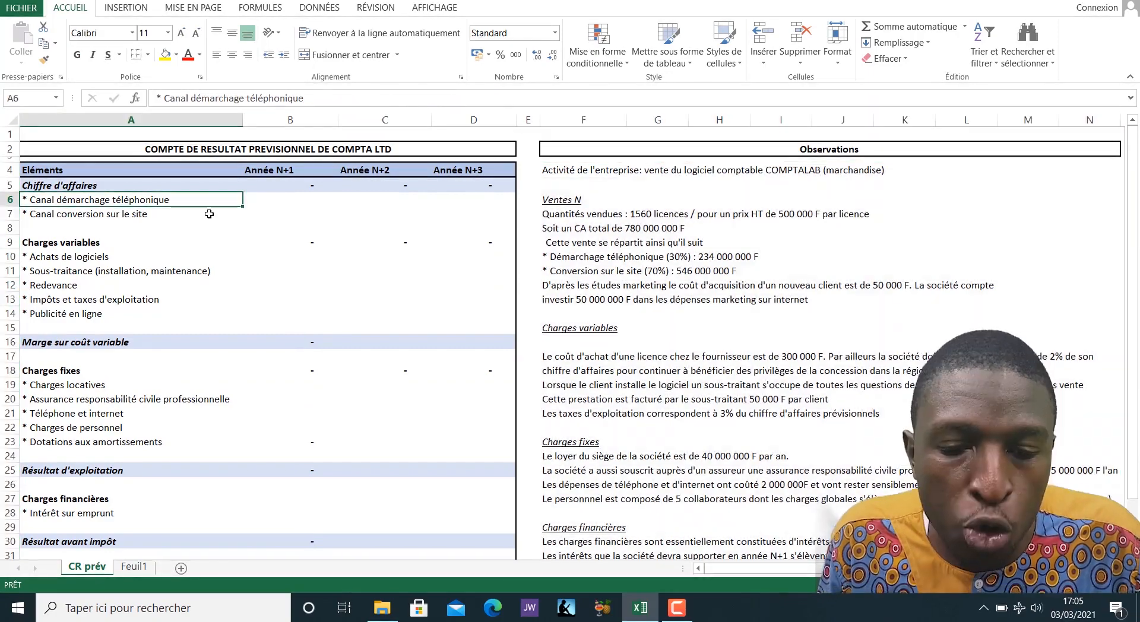
key(Right)
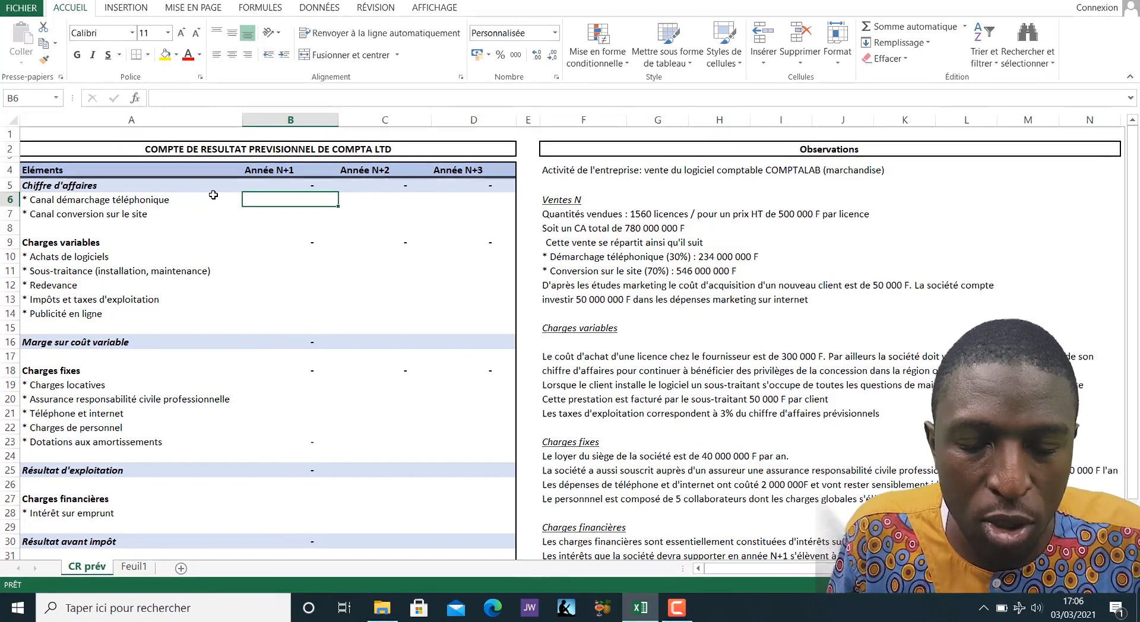
click(579, 243)
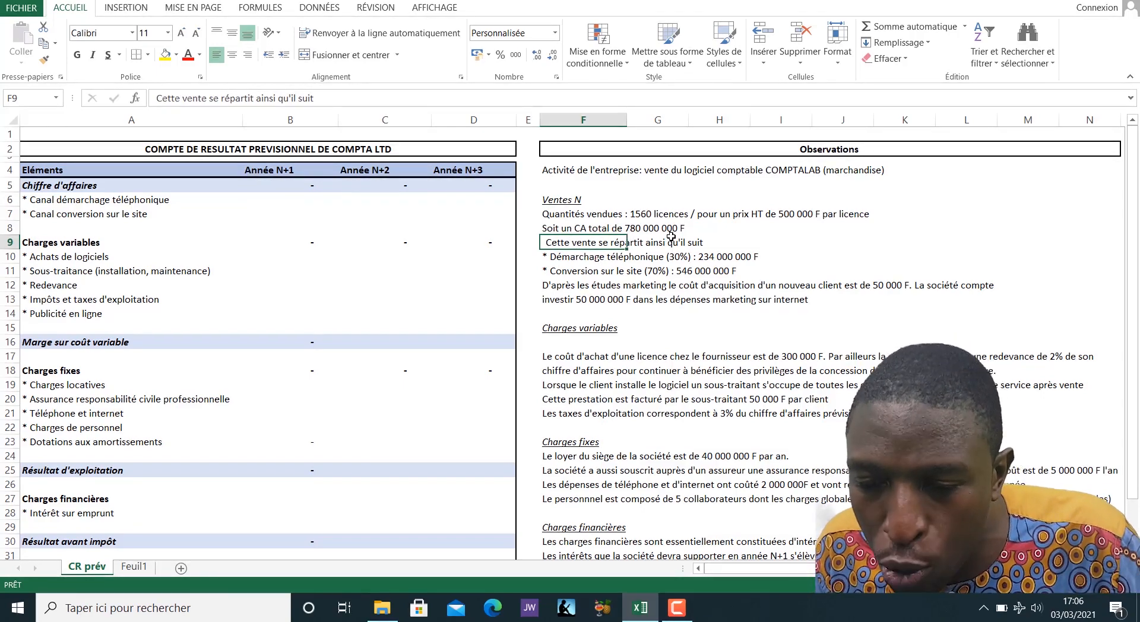
click(586, 260)
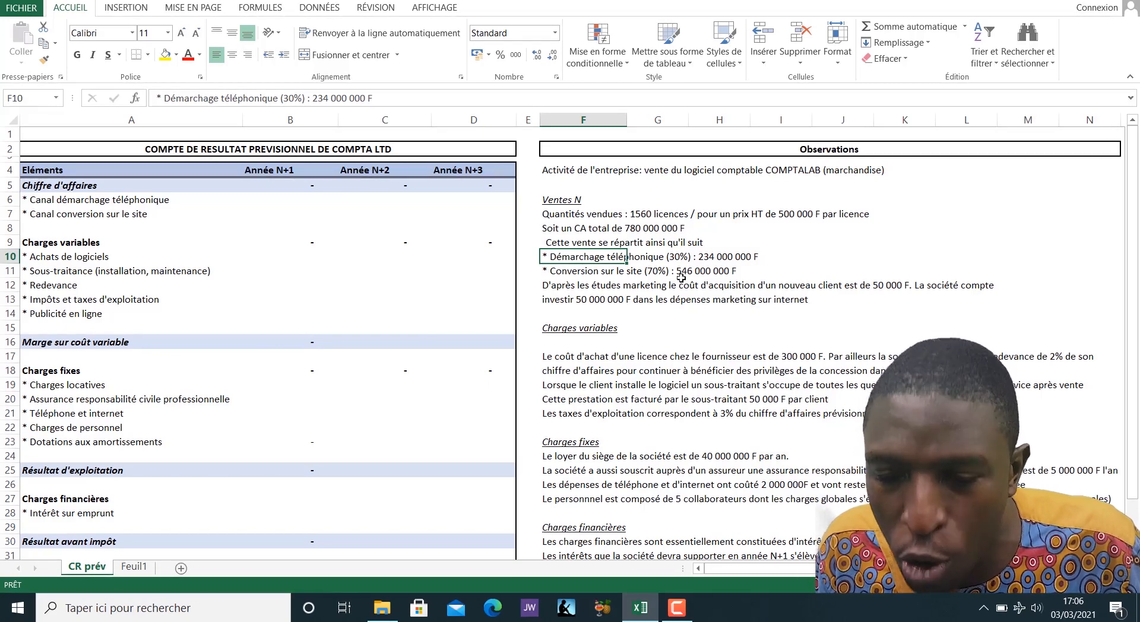
click(590, 274)
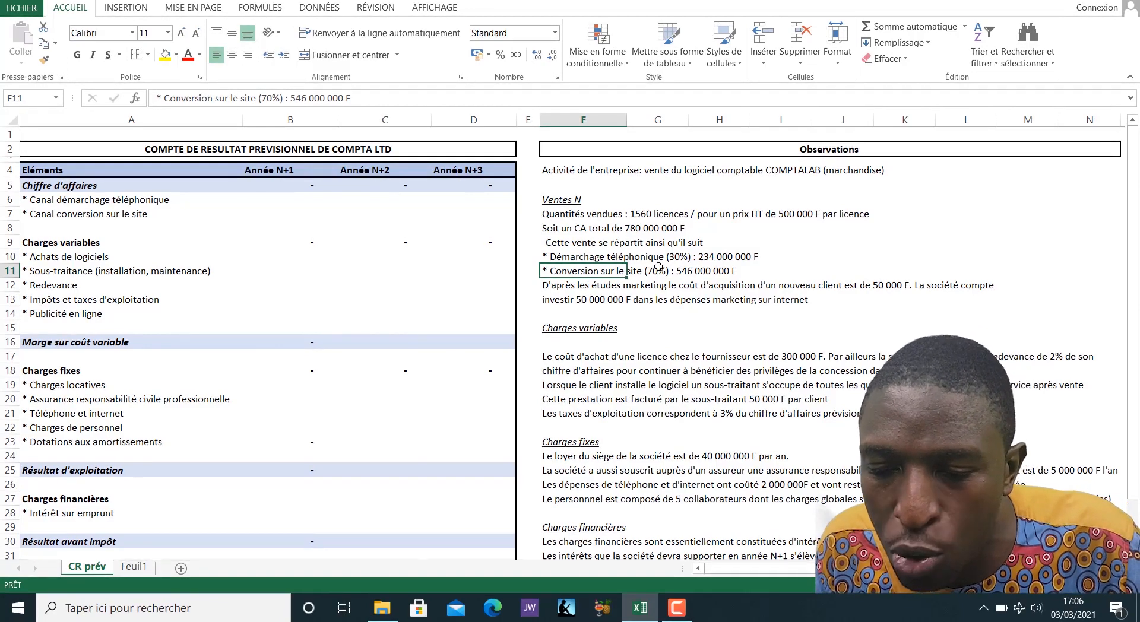
click(605, 215)
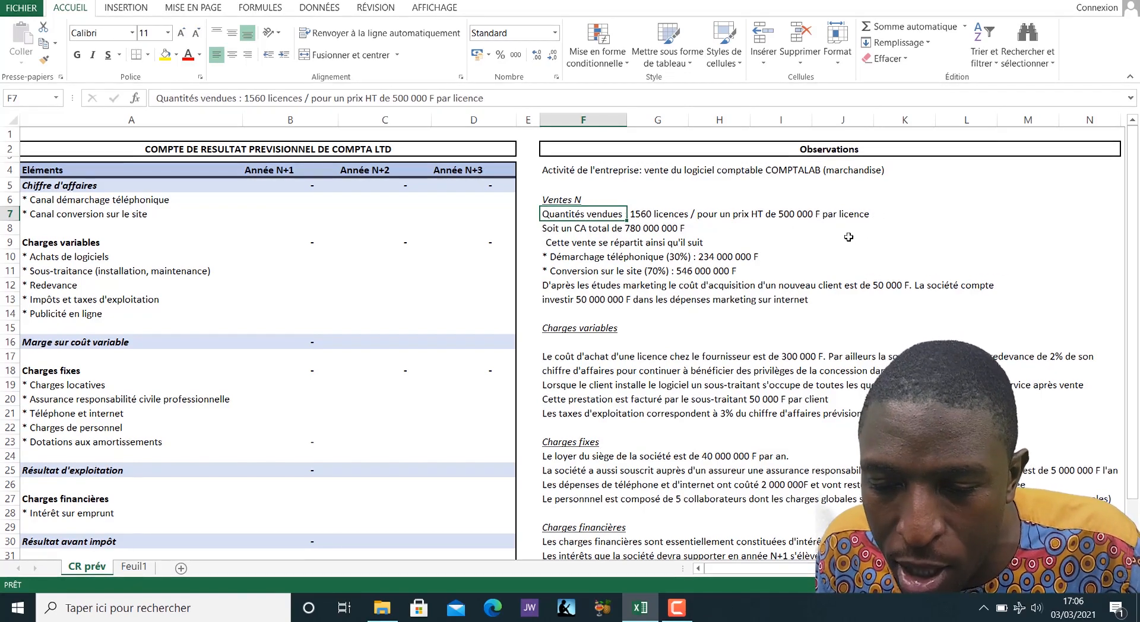
drag(570, 287, 570, 298)
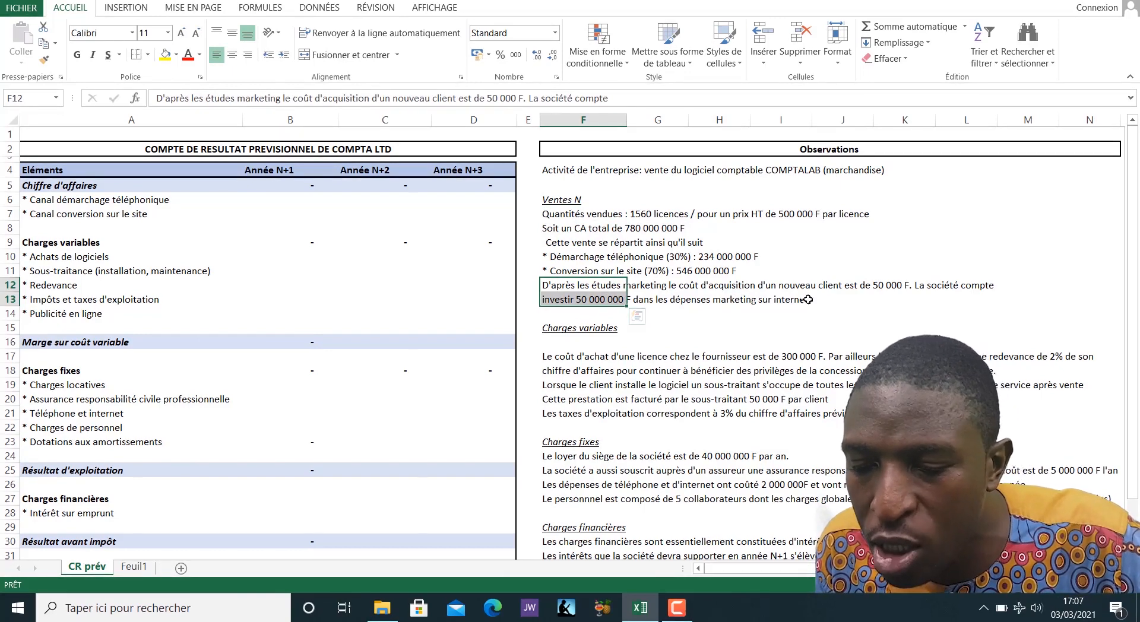
click(601, 304)
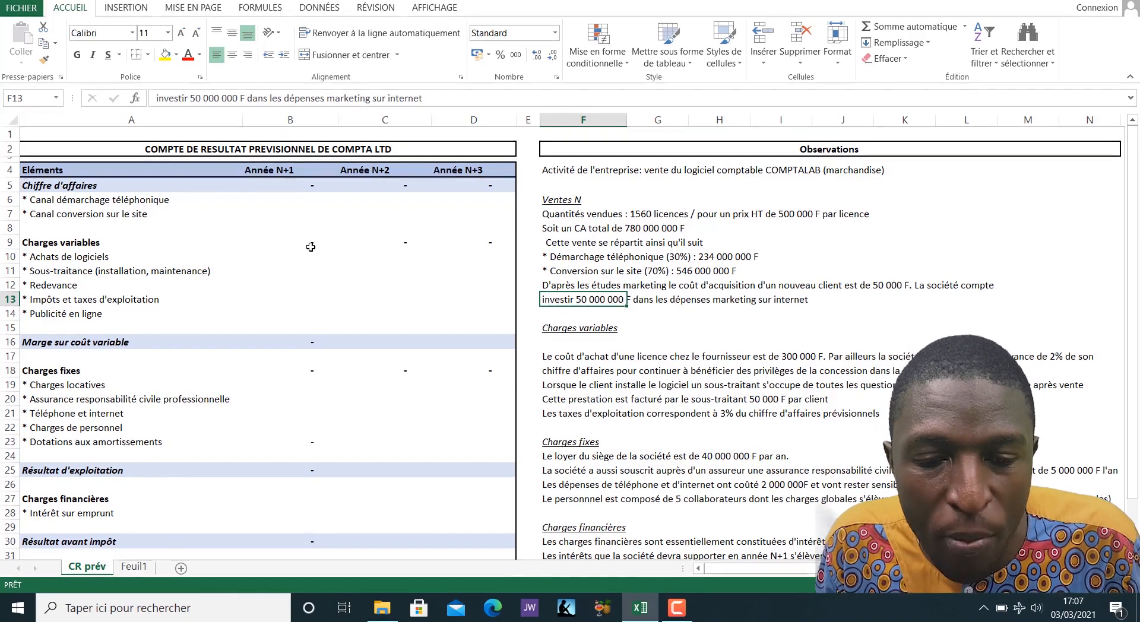
- Enter the Année N+1 sales: 234000000 for Canal démarchage téléphonique and 546000000 for Canal conversion sur le site
click(300, 201)
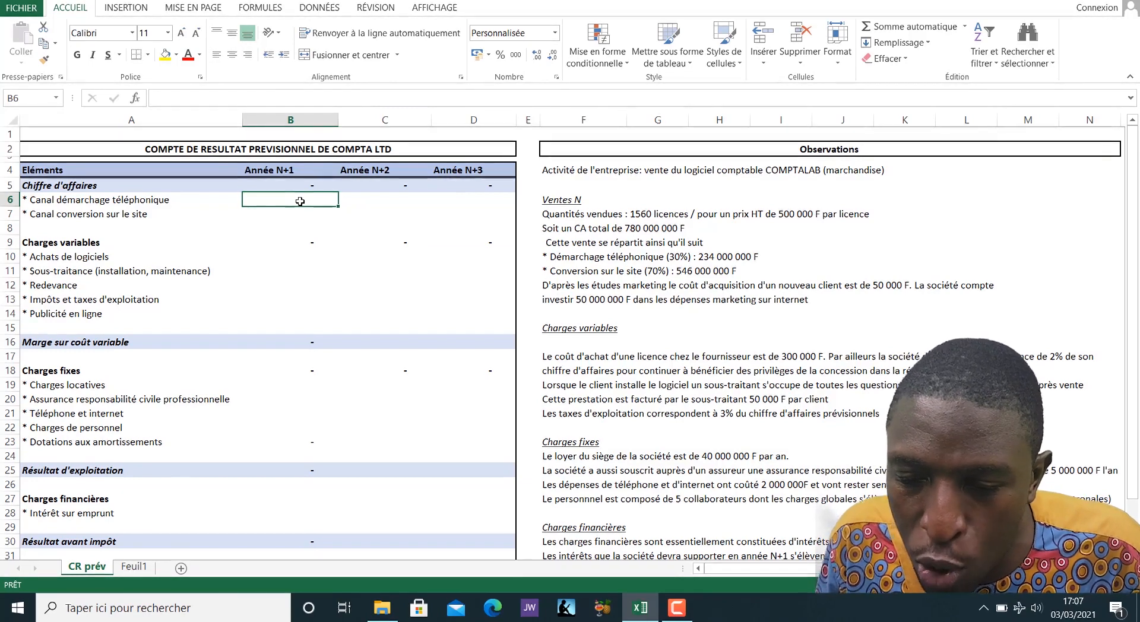
text(234)
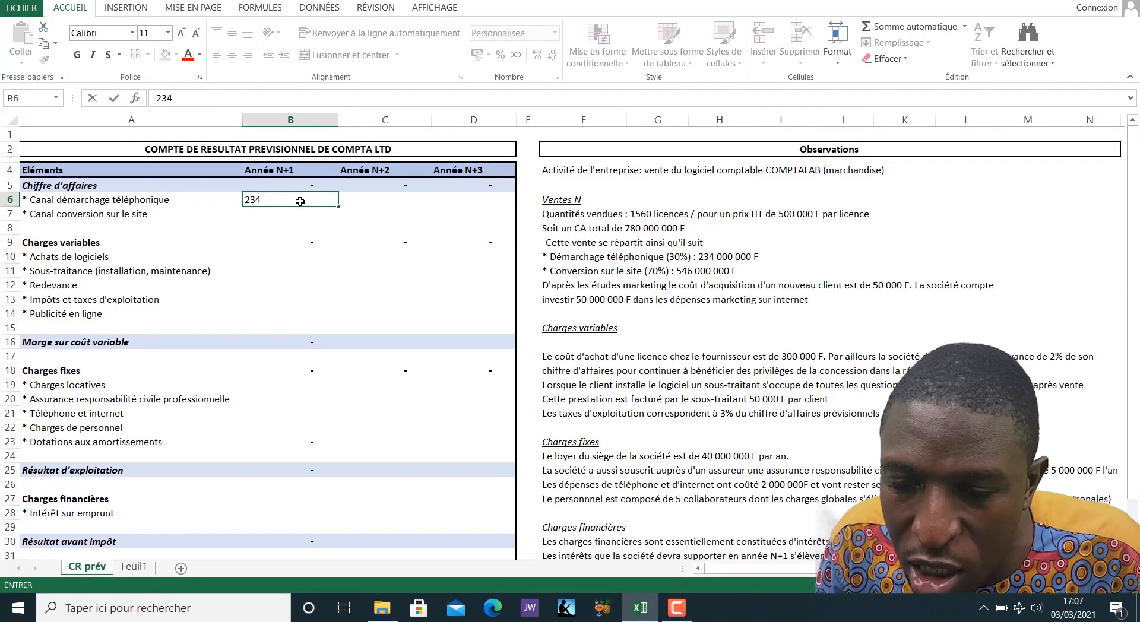
text(000000)
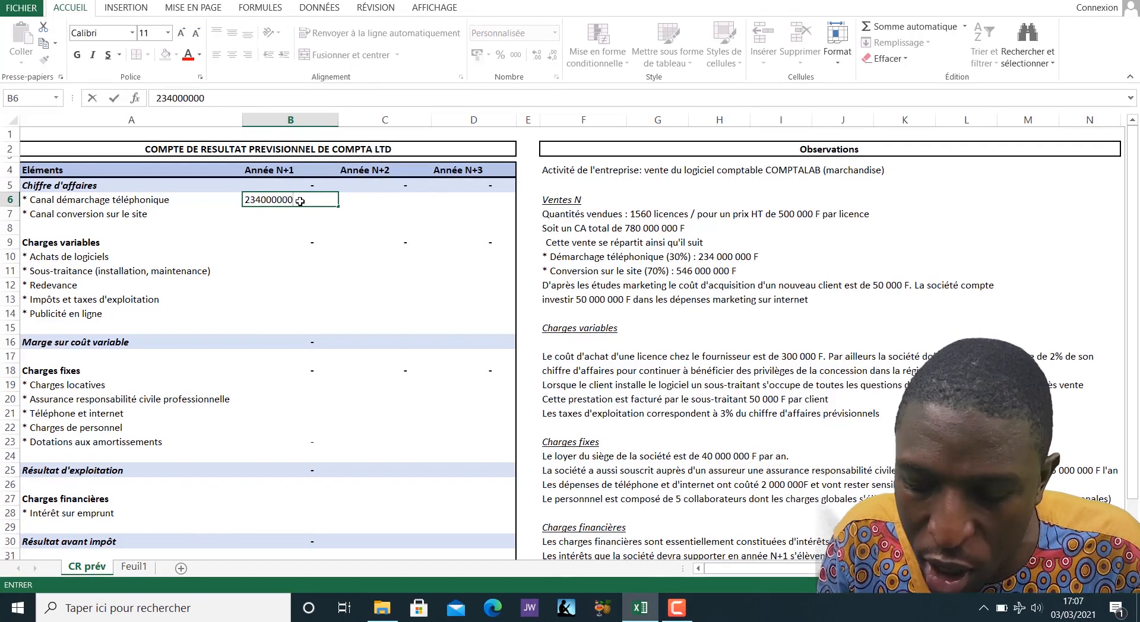
key(Return)
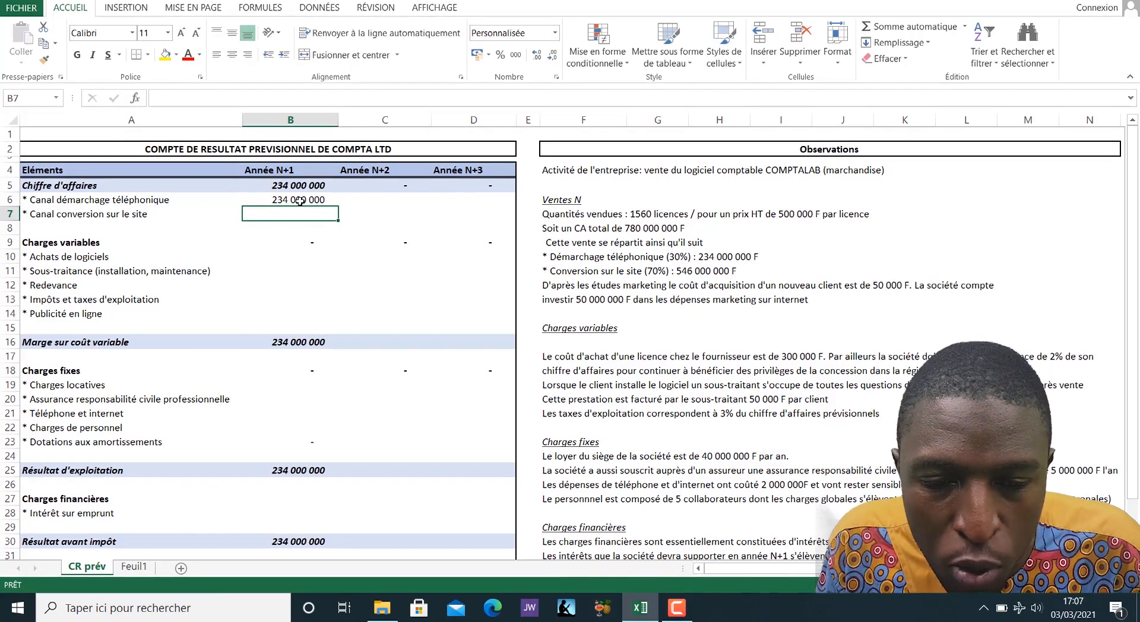
text(54)
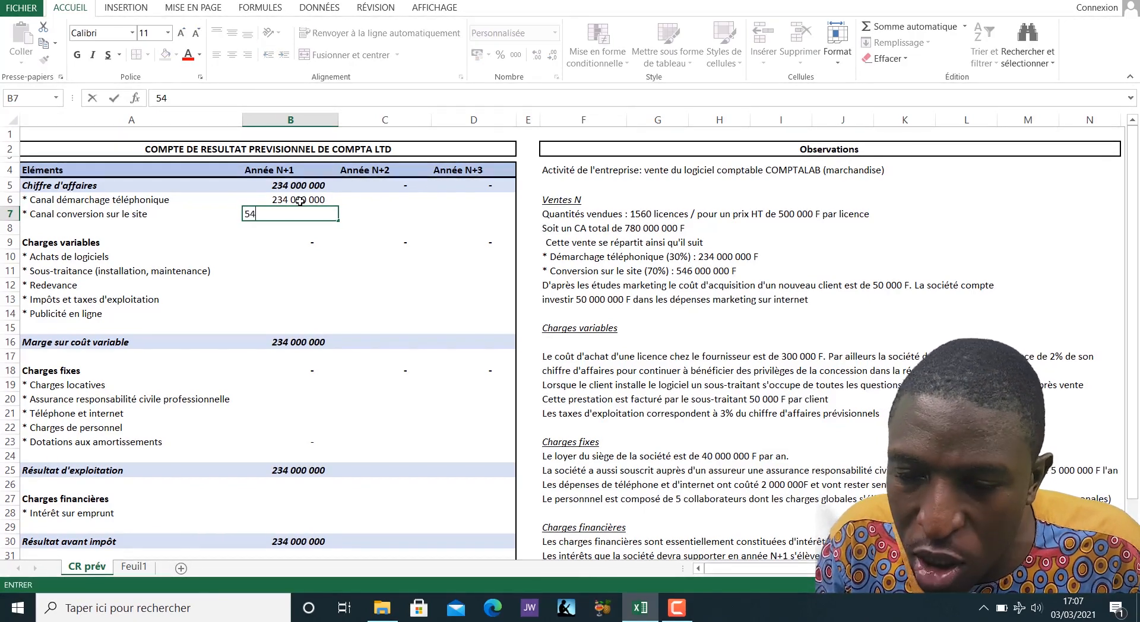
text(6000000)
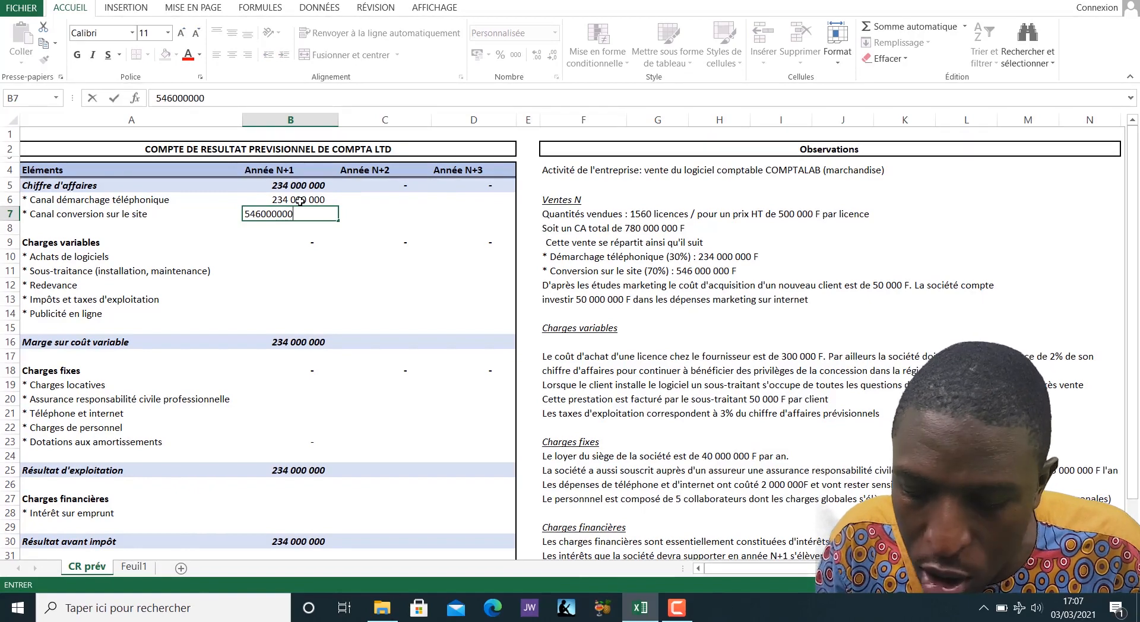
key(Return)
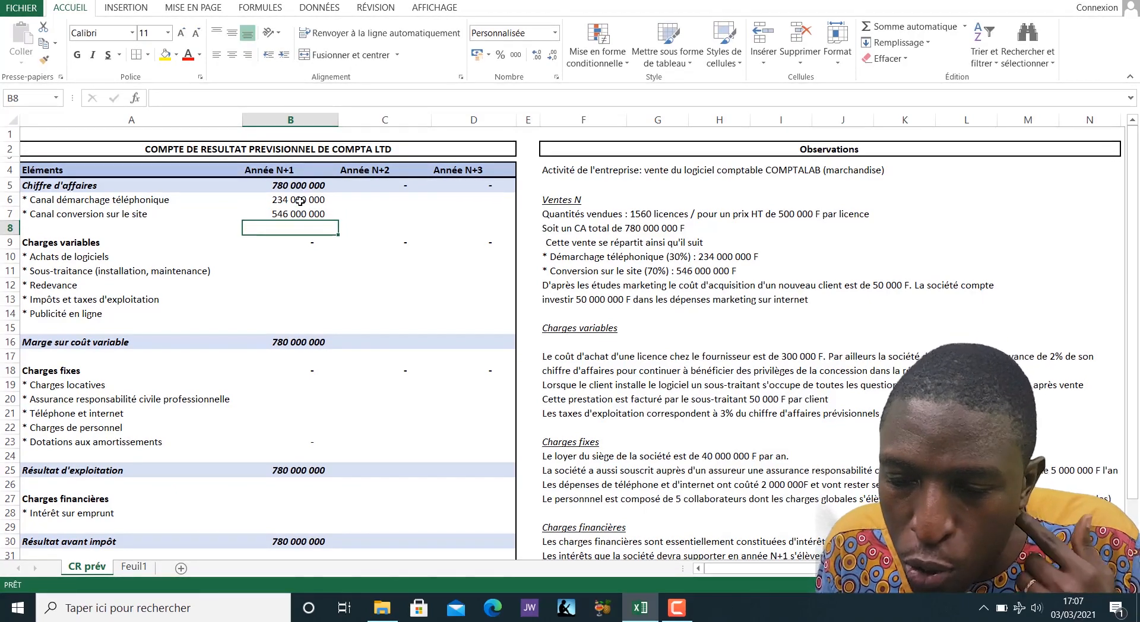
- Change the Année N+1 amount for Canal conversion sur le site to the formula =546000000+1000*500000
click(617, 302)
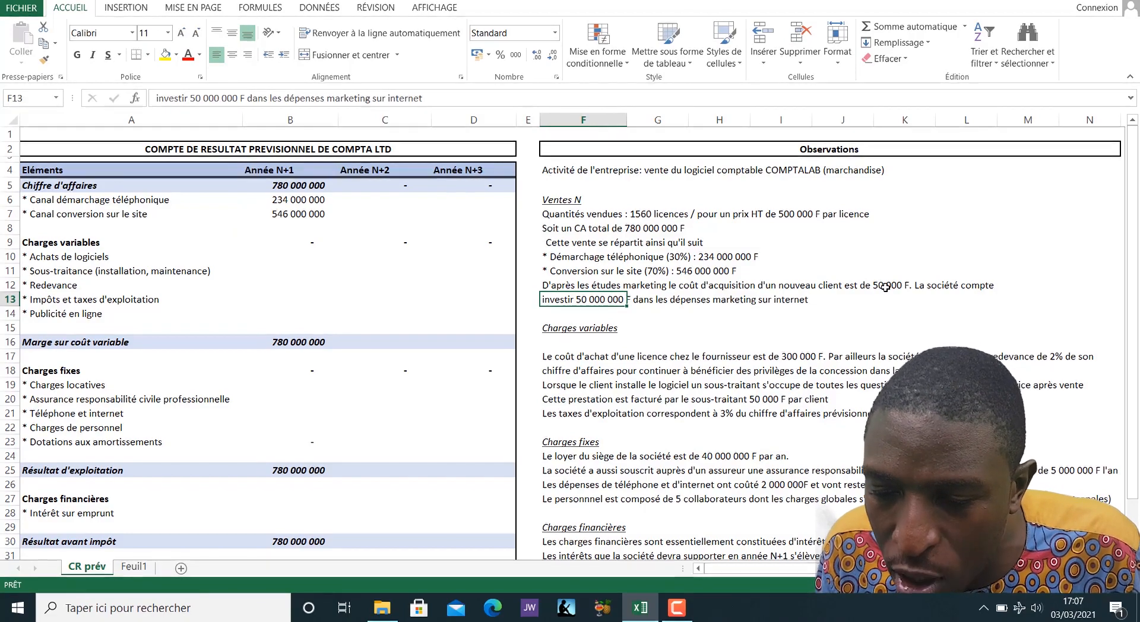
click(300, 212)
double_click(283, 213)
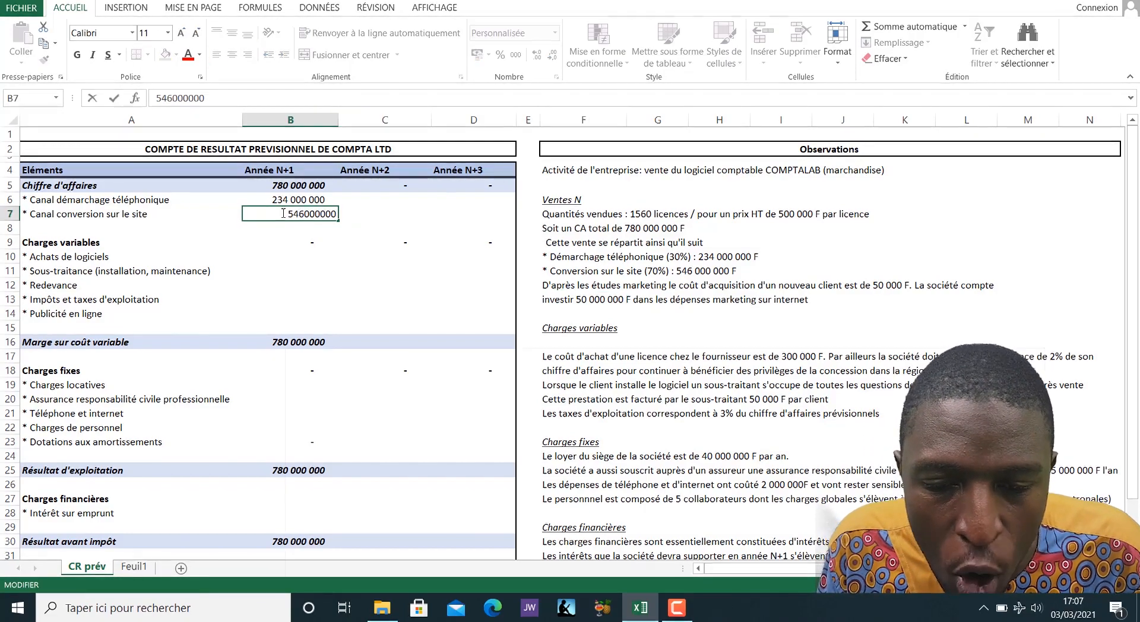
text(=)
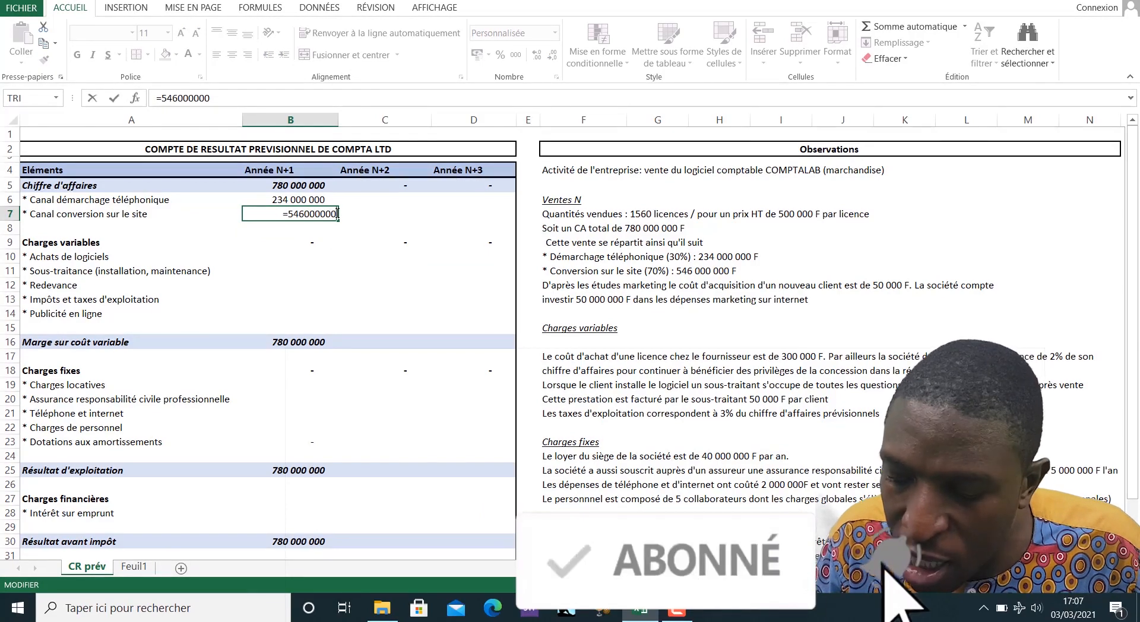
text(+)
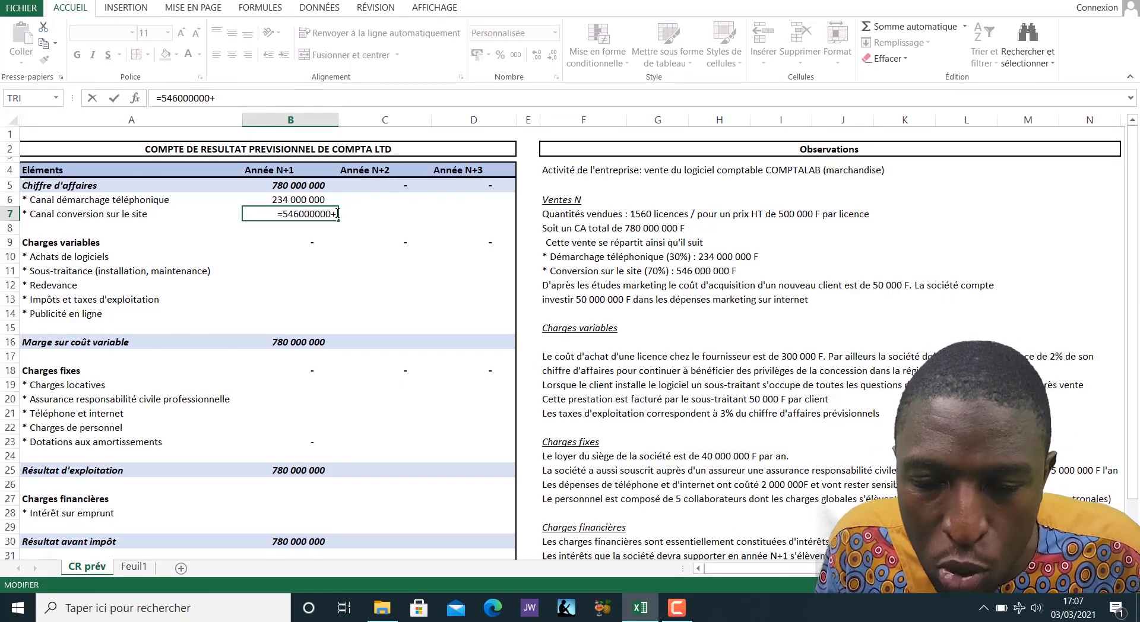
text(100)
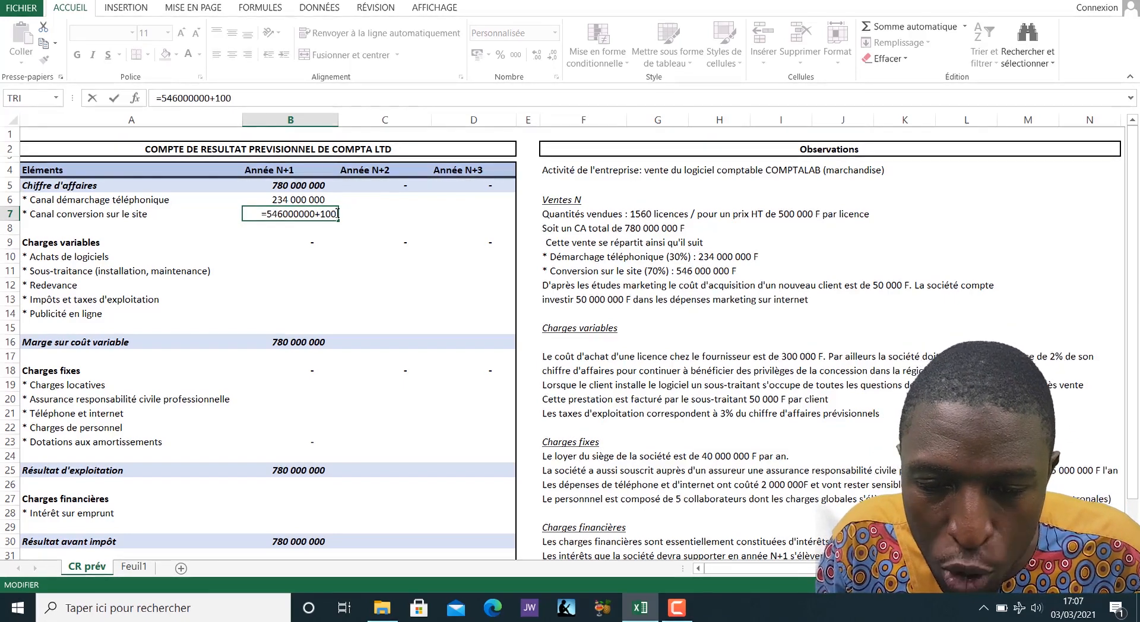
text(0*)
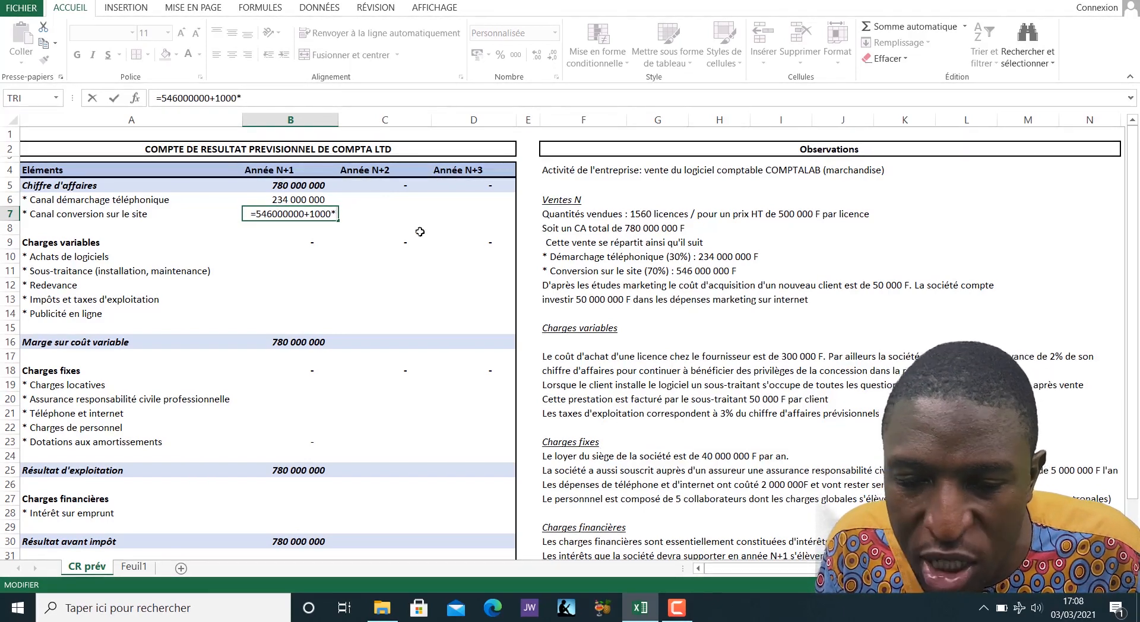
text(500000)
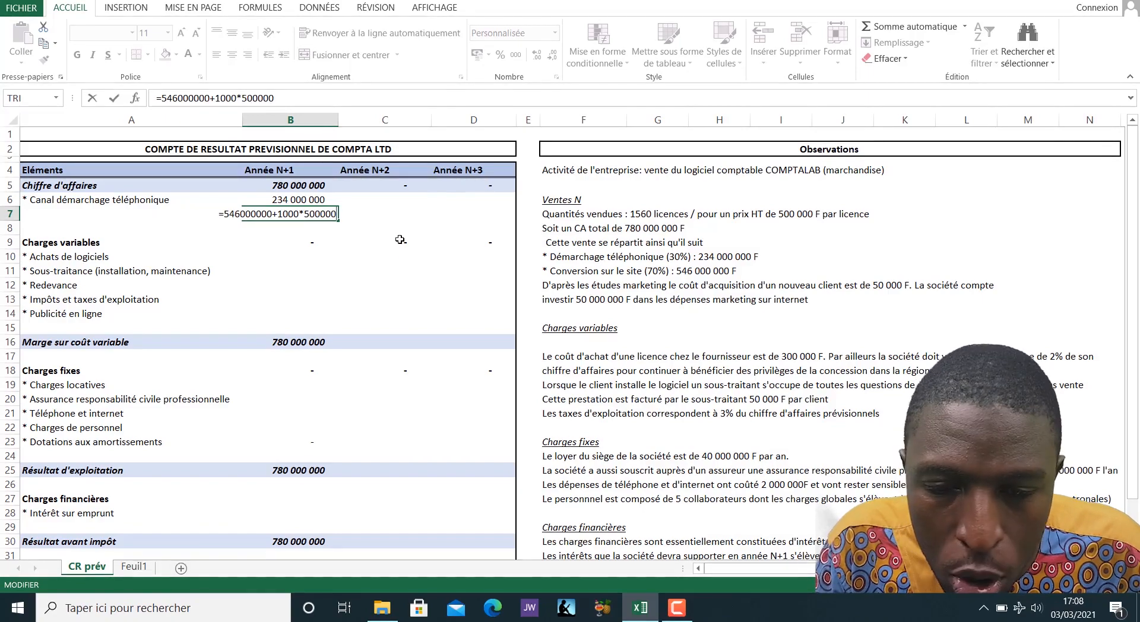
key(Return)
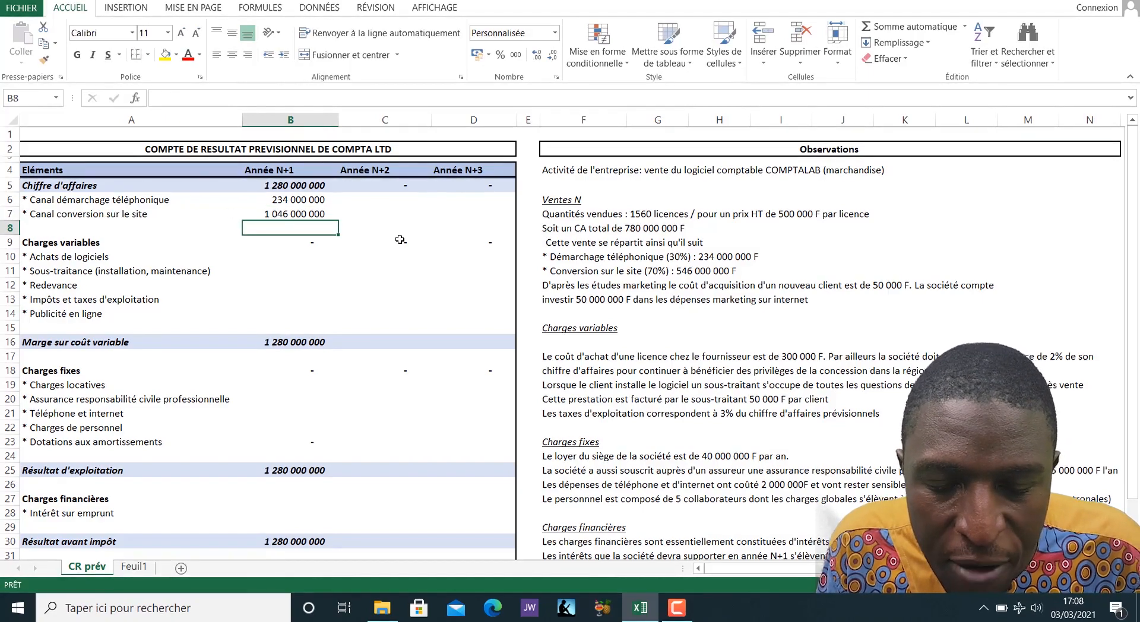
key(Up)
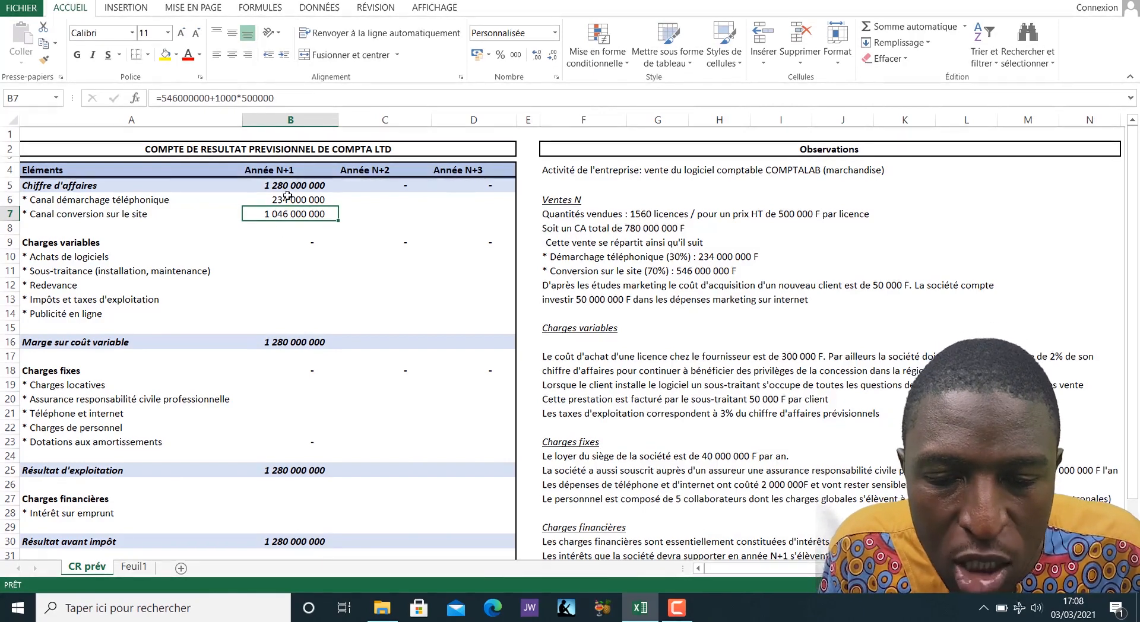
- Review the Année N+1 Chiffre d'affaires total and the Charges variables line items from Achats de logiciels to Publicité en ligne
key(Up)
key(Up)
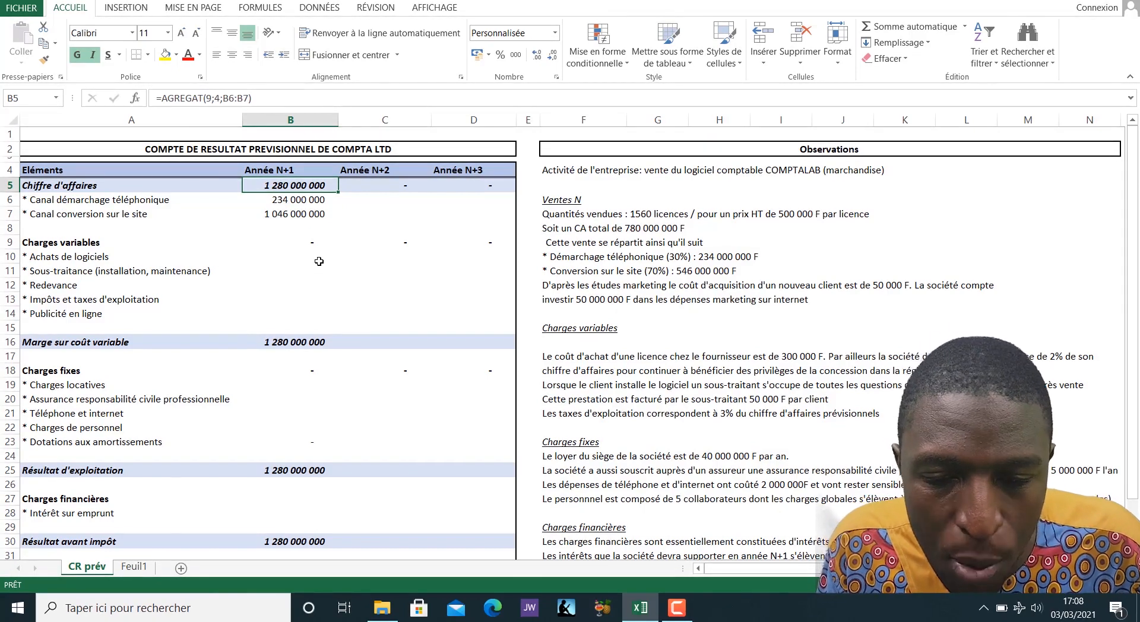
drag(73, 245, 468, 319)
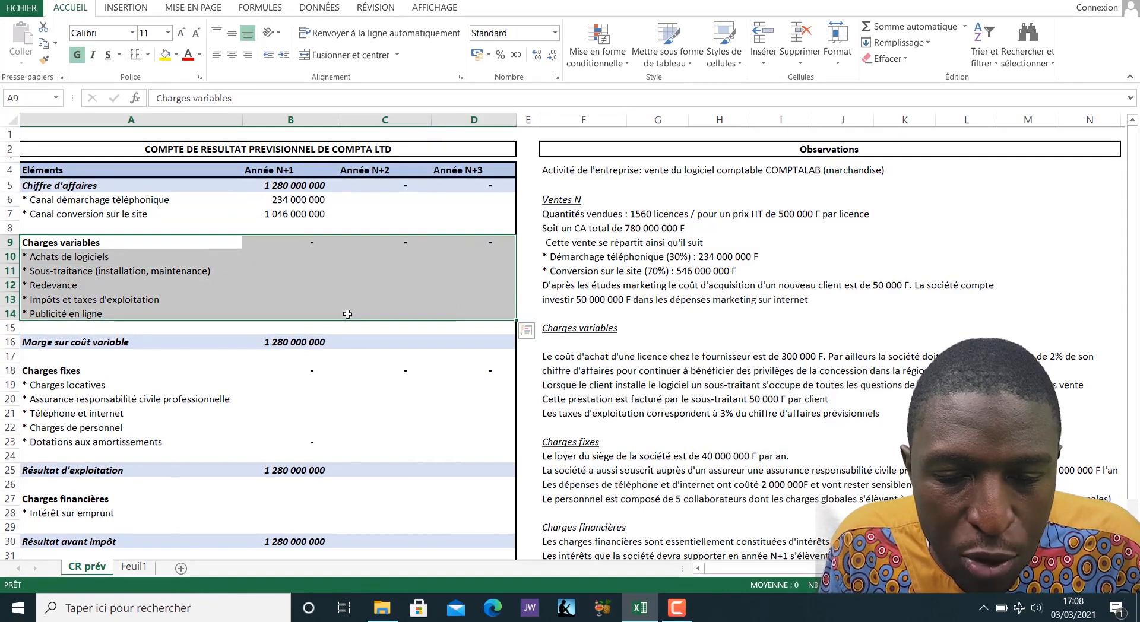
click(306, 261)
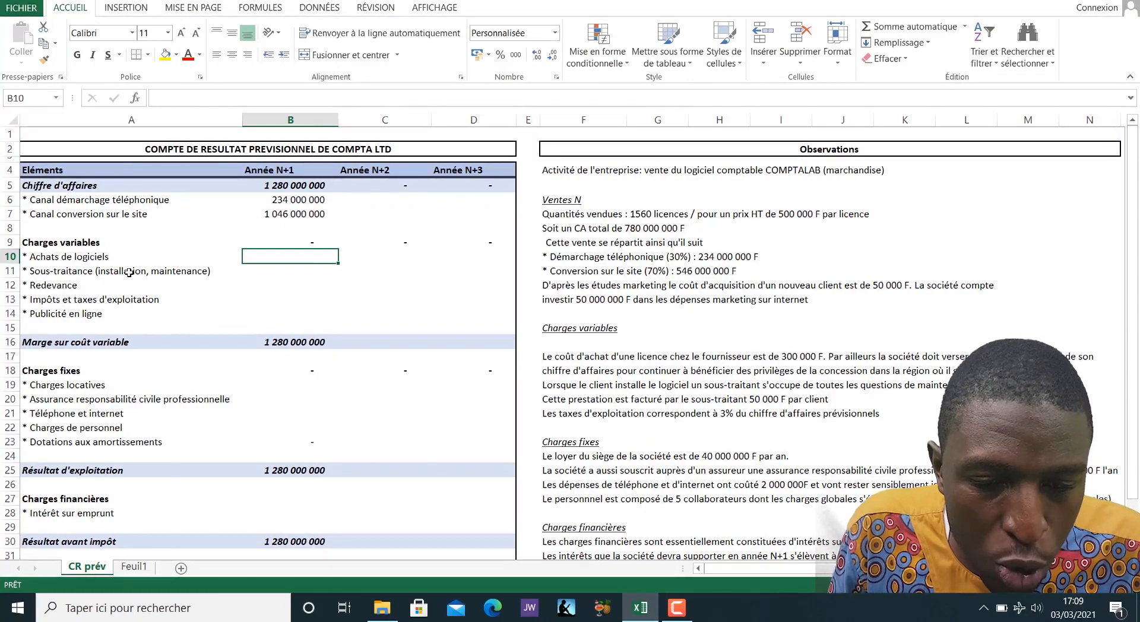
click(95, 291)
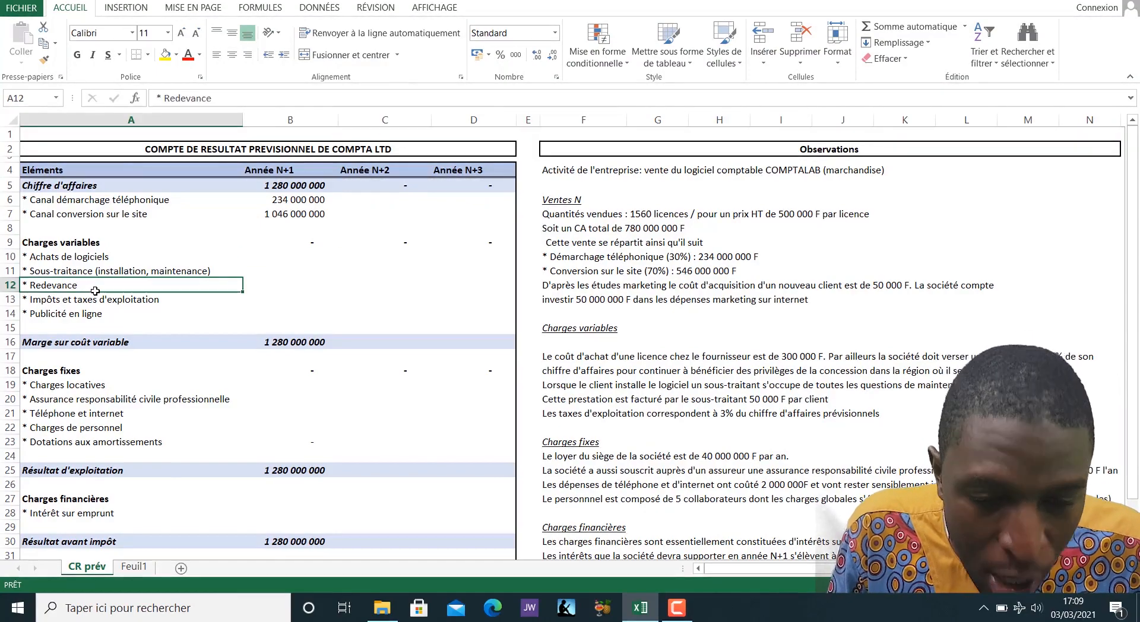
click(98, 301)
click(105, 314)
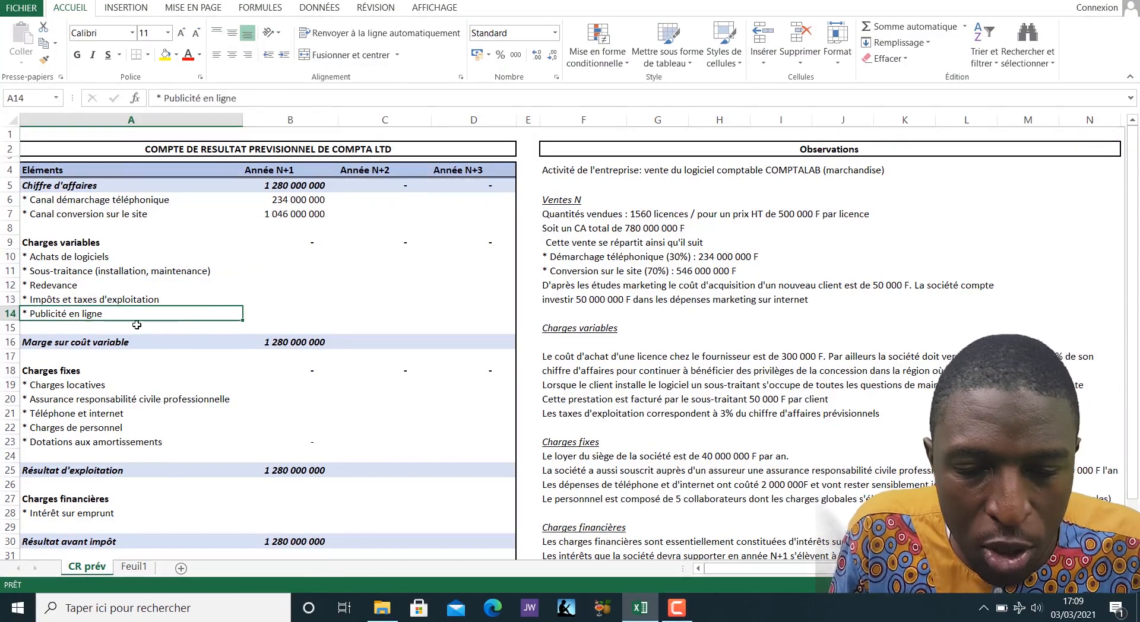
- Enter the Année N+1 Achats de logiciels as the formula -300000*(B5/500000), based on the supplier's licence cost in the Observations
click(253, 259)
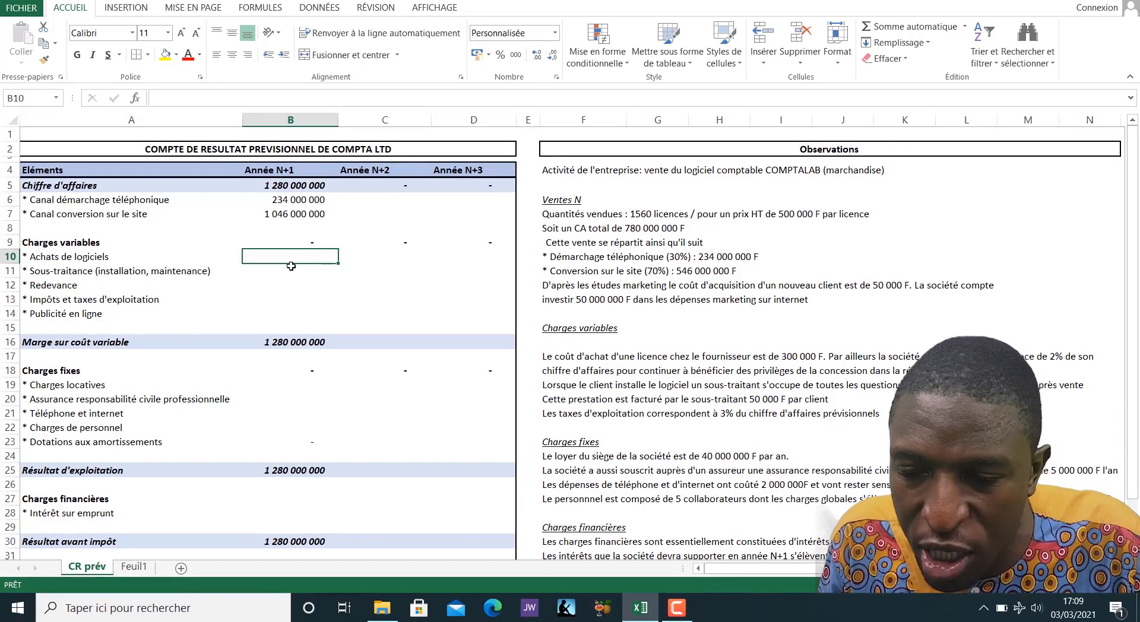
click(580, 358)
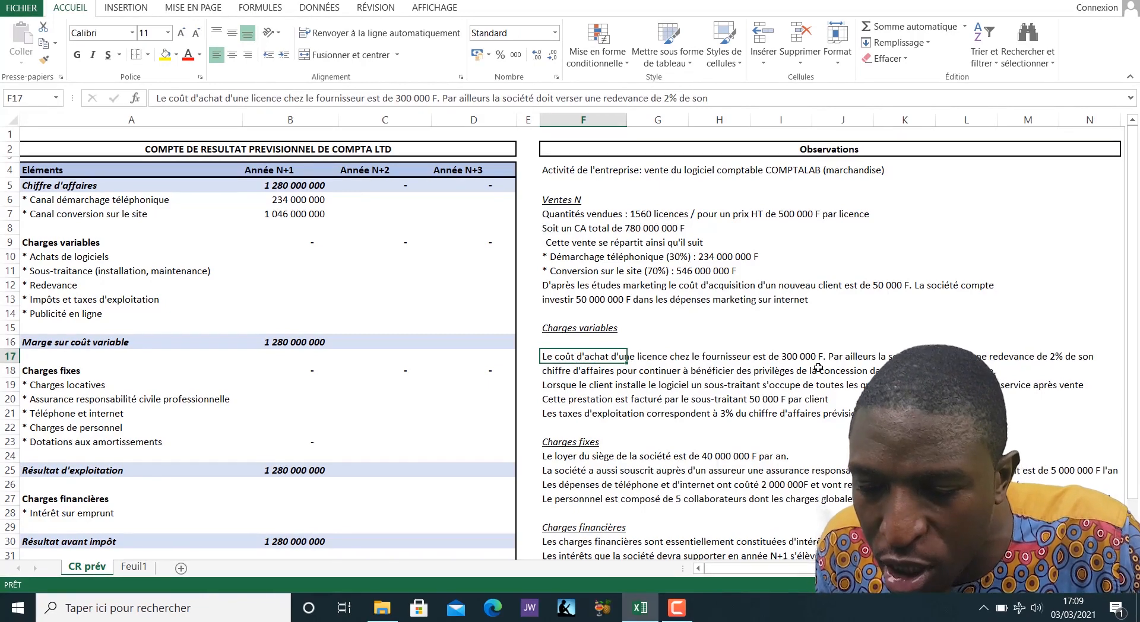
click(304, 261)
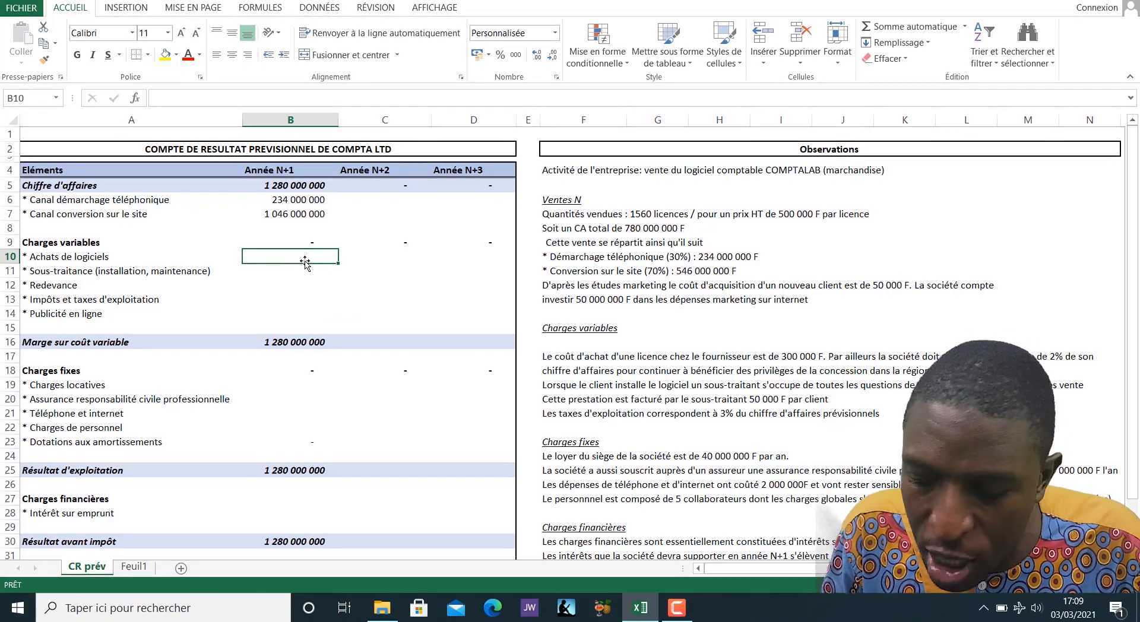
text(-)
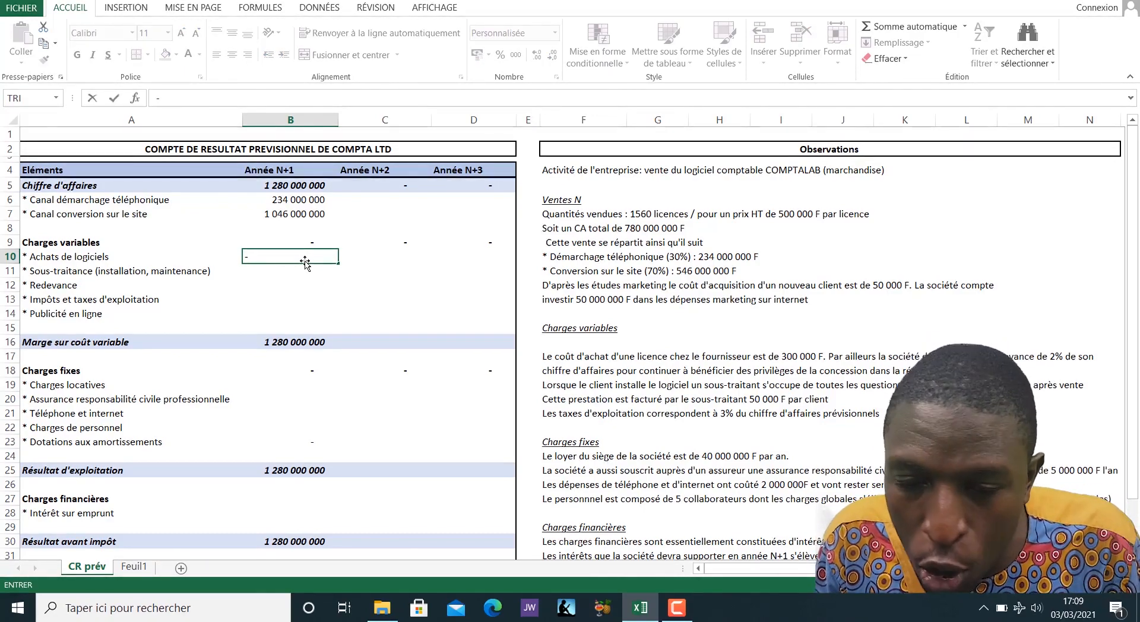
text(30000)
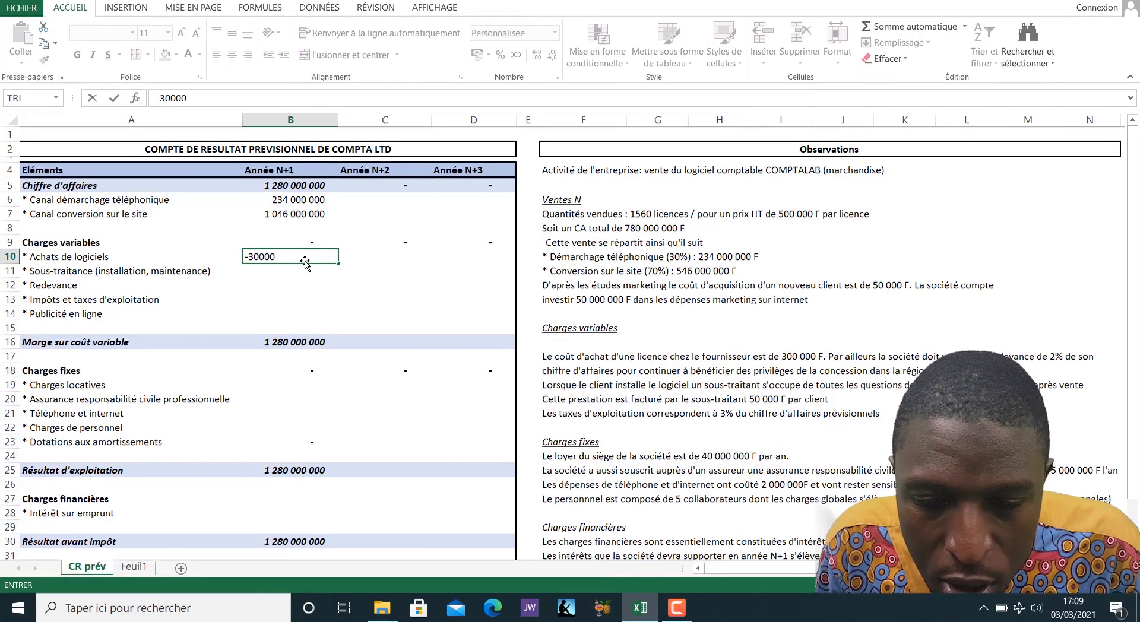
text(0*()
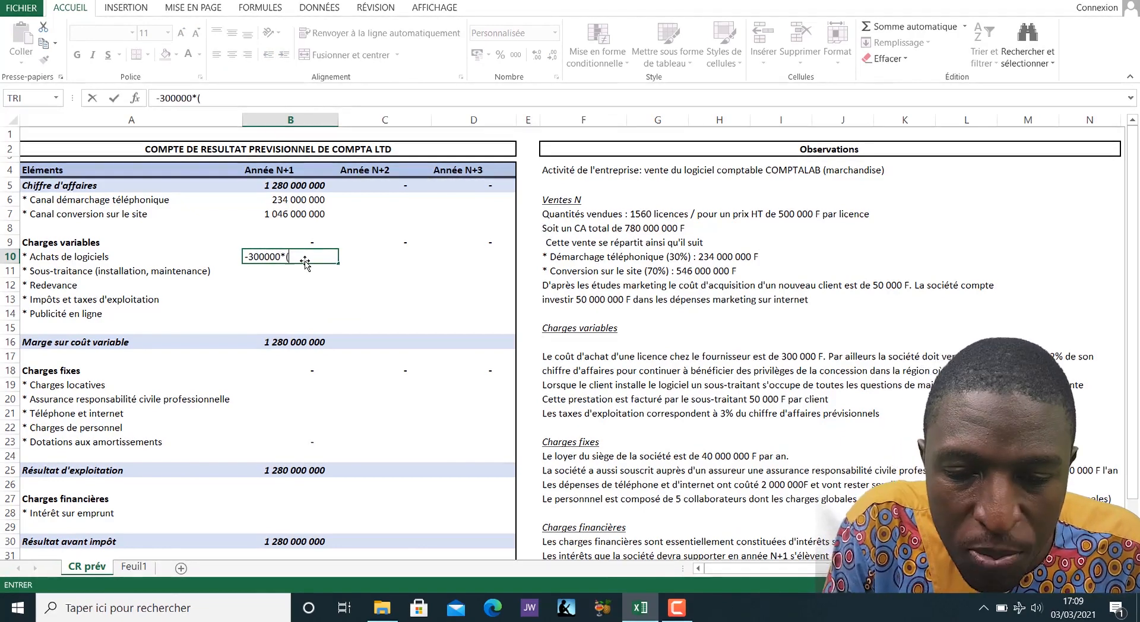
click(294, 186)
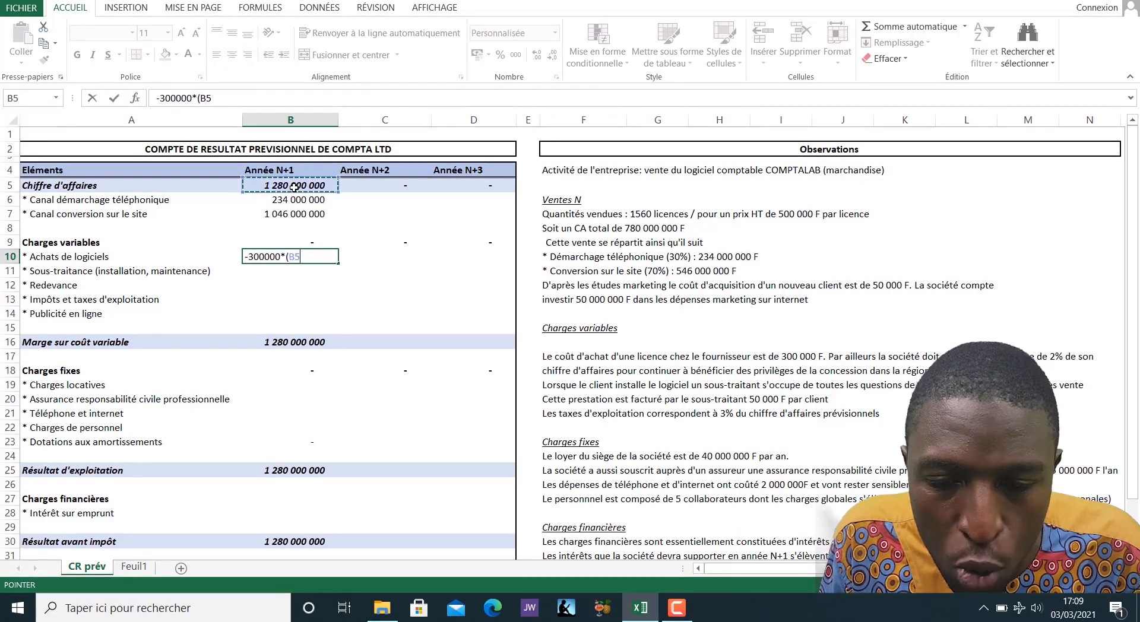
text(/50)
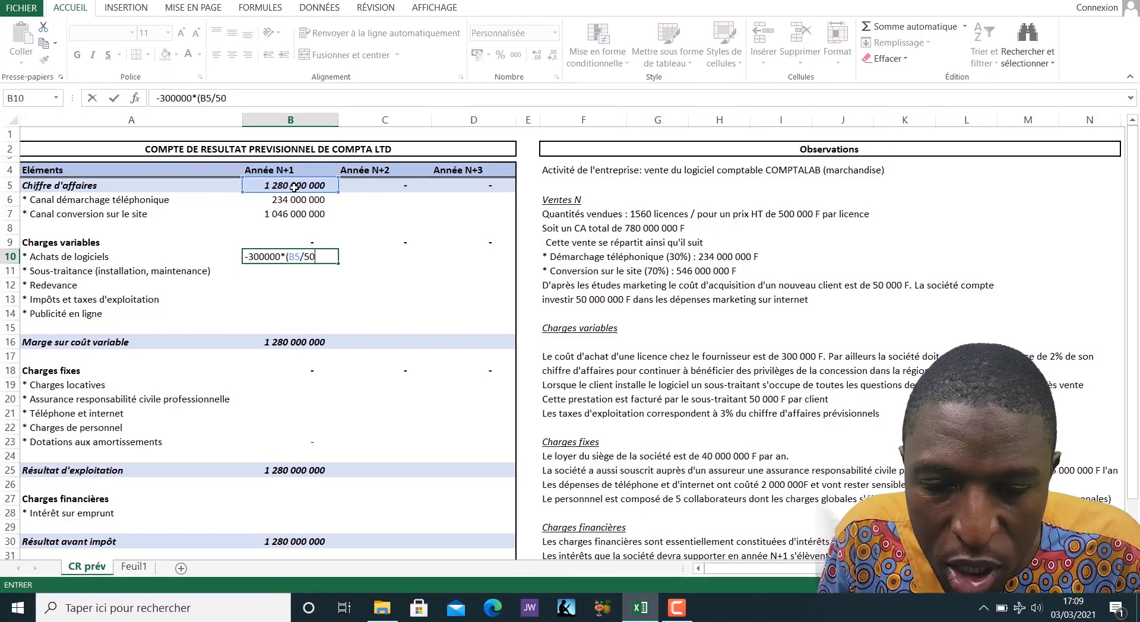
text(0000)
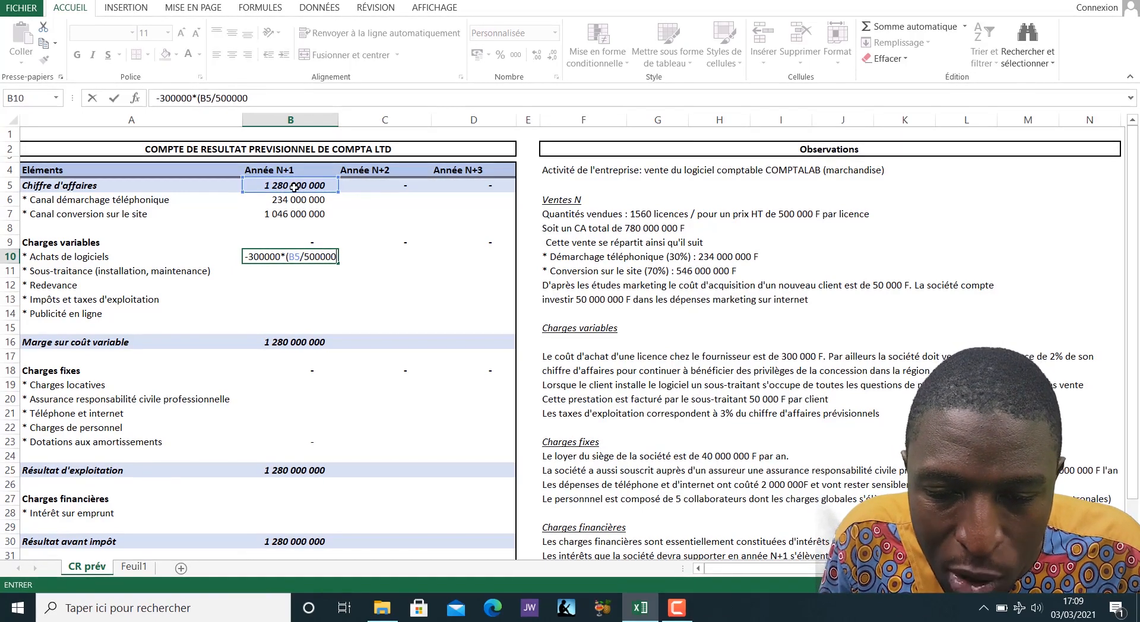
text())
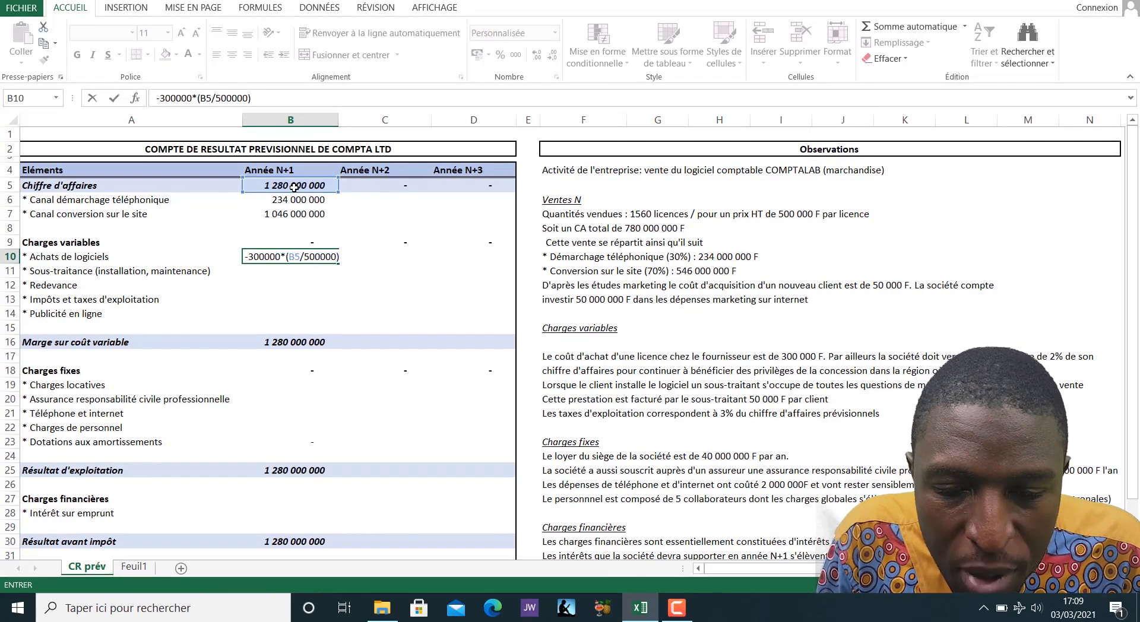
key(Return)
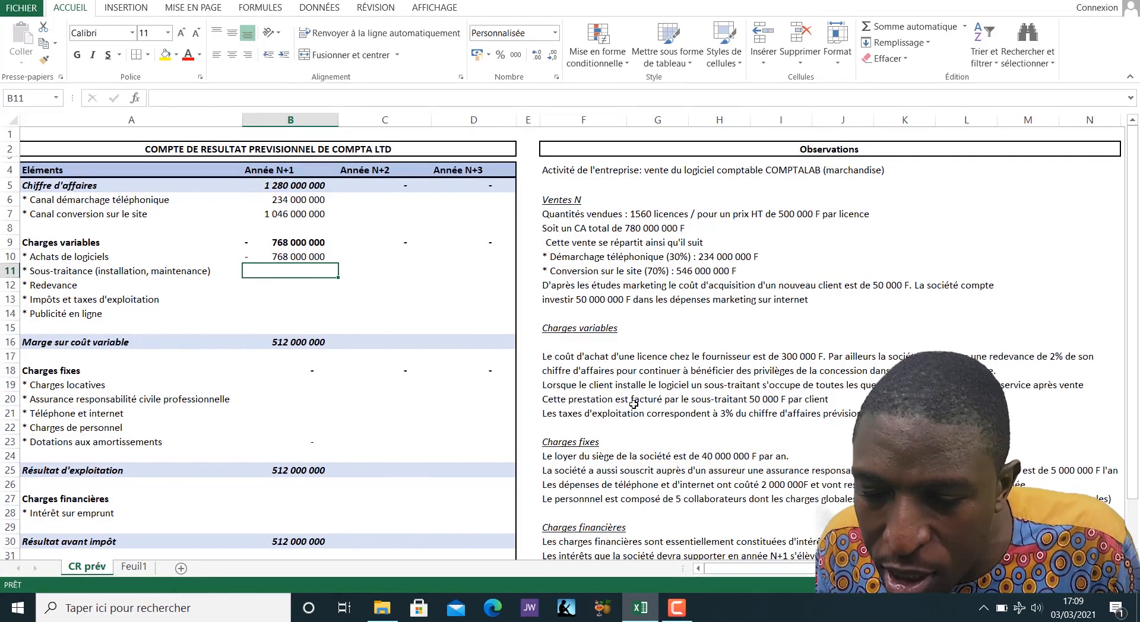
- Enter the Année N+1 Sous-traitance (installation, maintenance) charge as the formula -50000*(B5/500000)
click(629, 387)
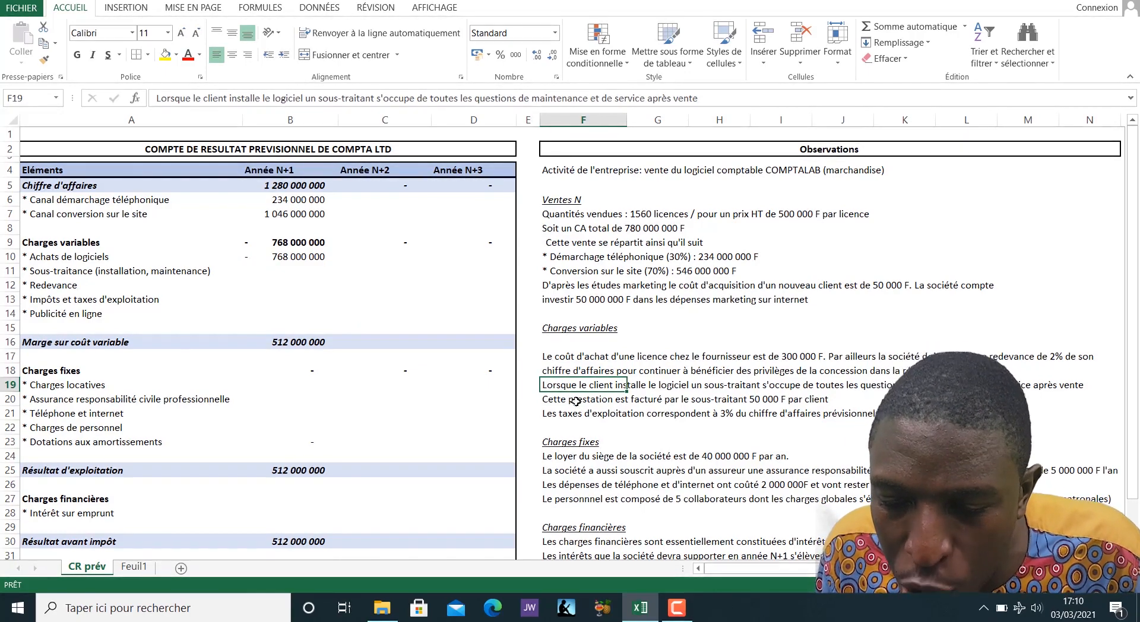
click(296, 273)
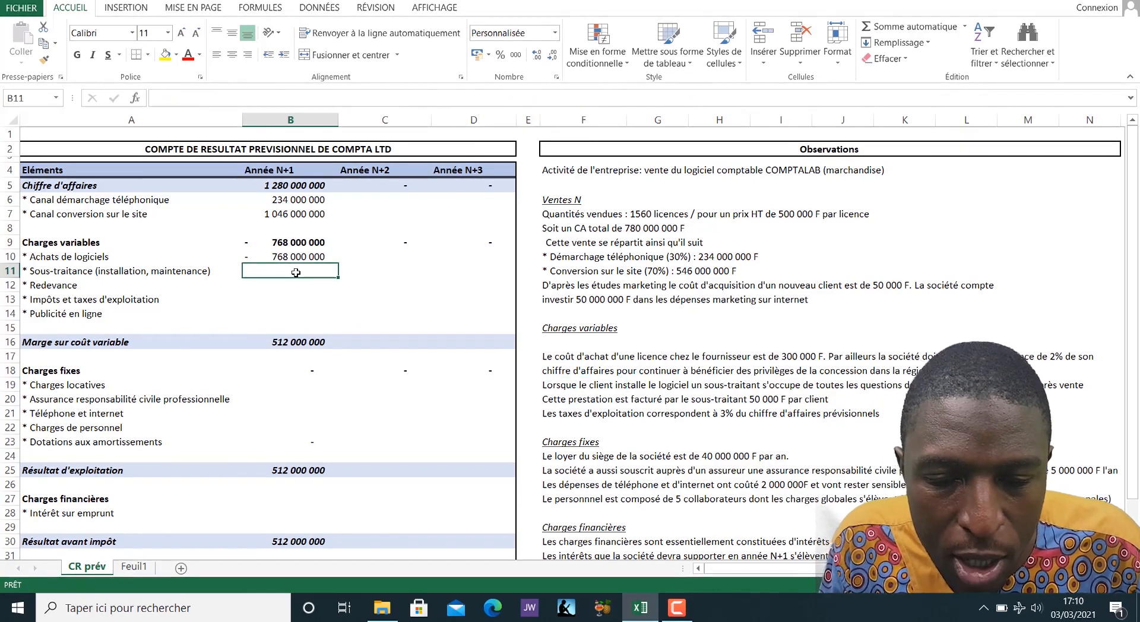
text(-5000)
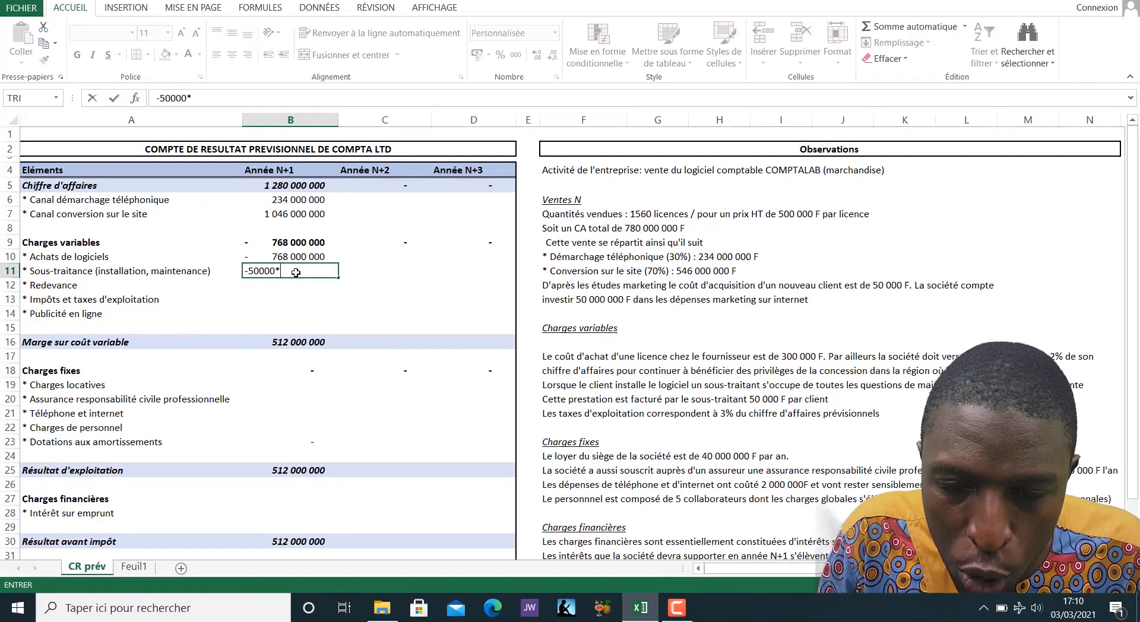
text(0*)
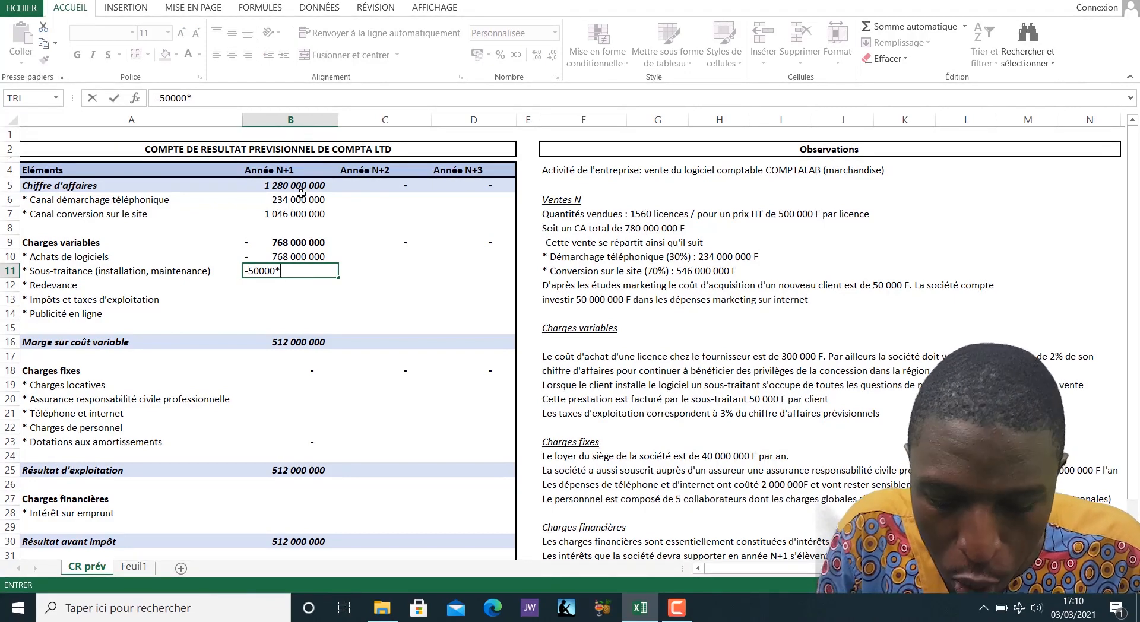
text(()
click(301, 186)
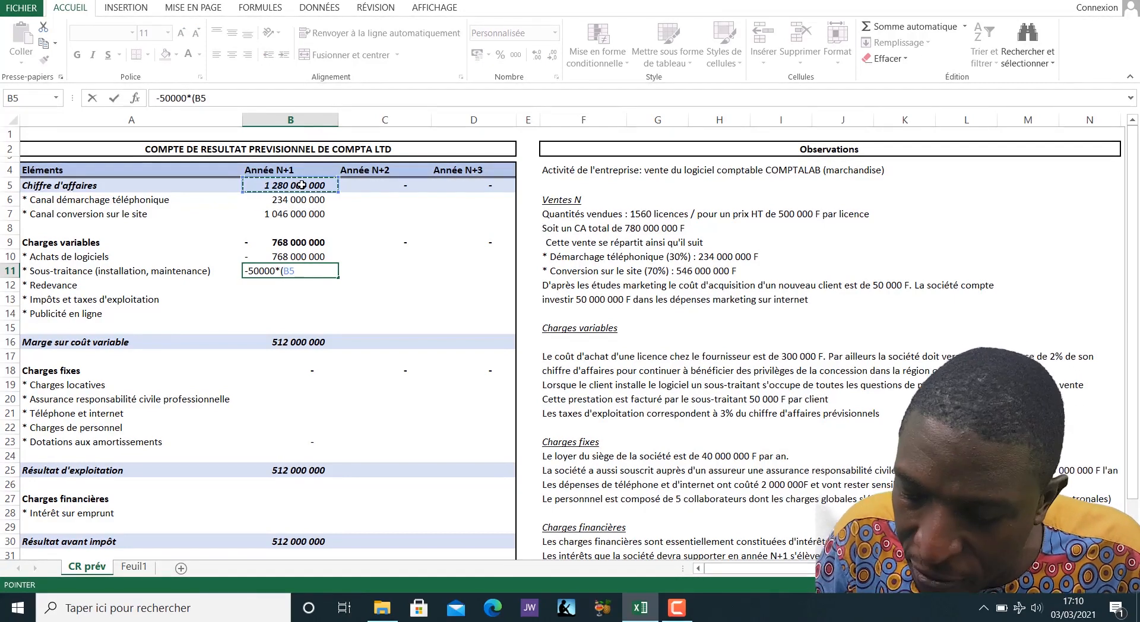
text(/50000)
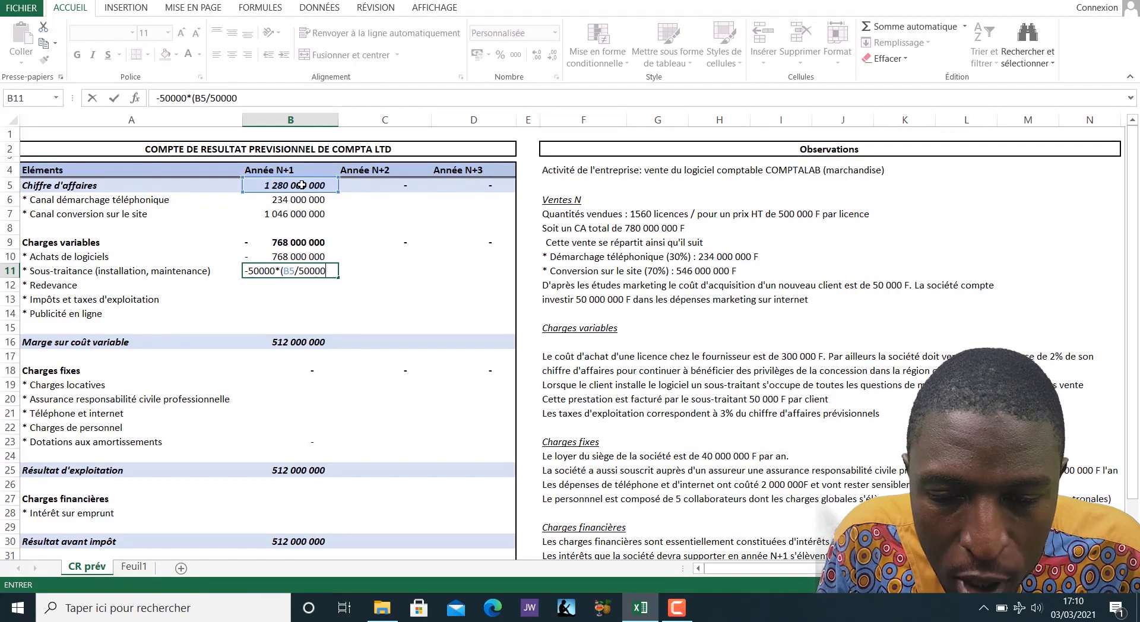
text(0))
key(Return)
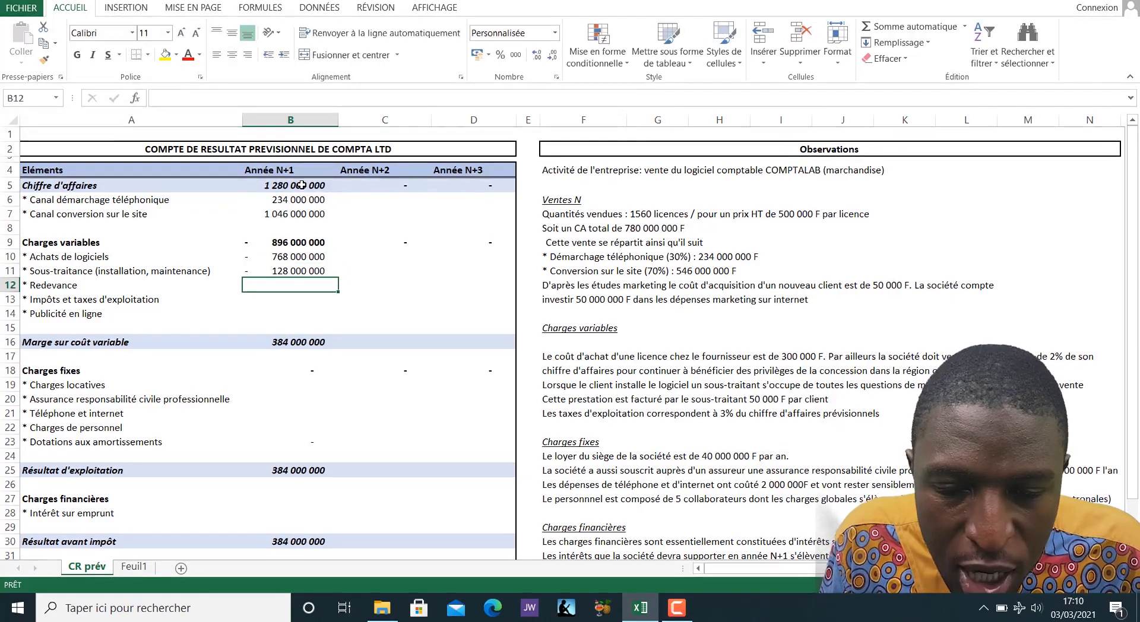
click(294, 271)
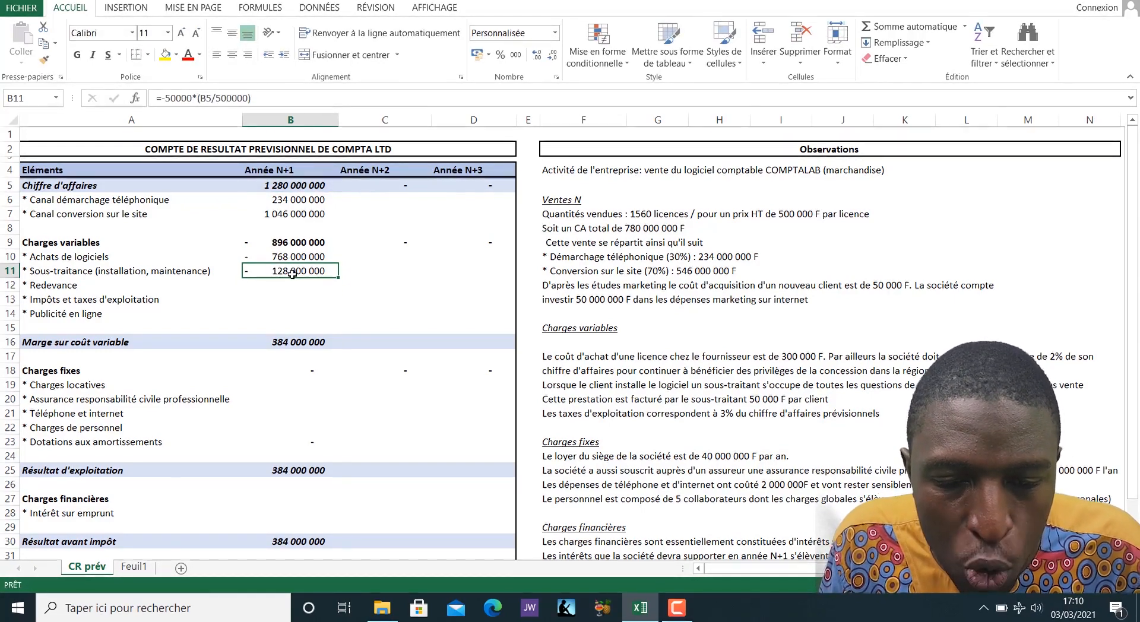
- Enter the Année N+1 Redevance as -2%*B5, referring to the Chiffre d'affaires
click(296, 290)
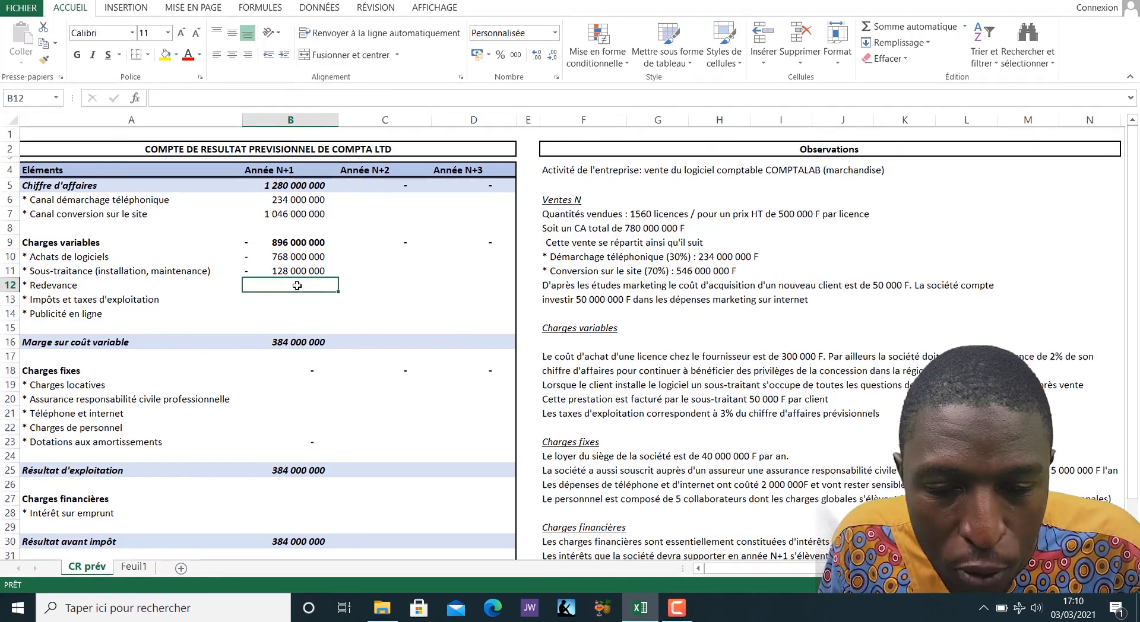
text(-)
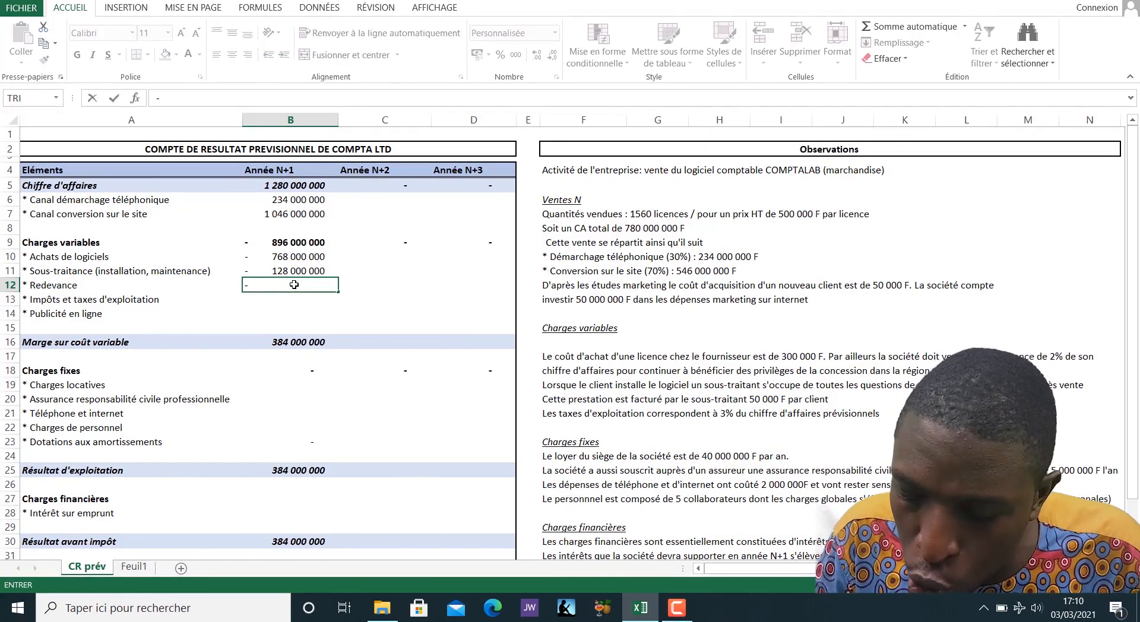
text(2%*)
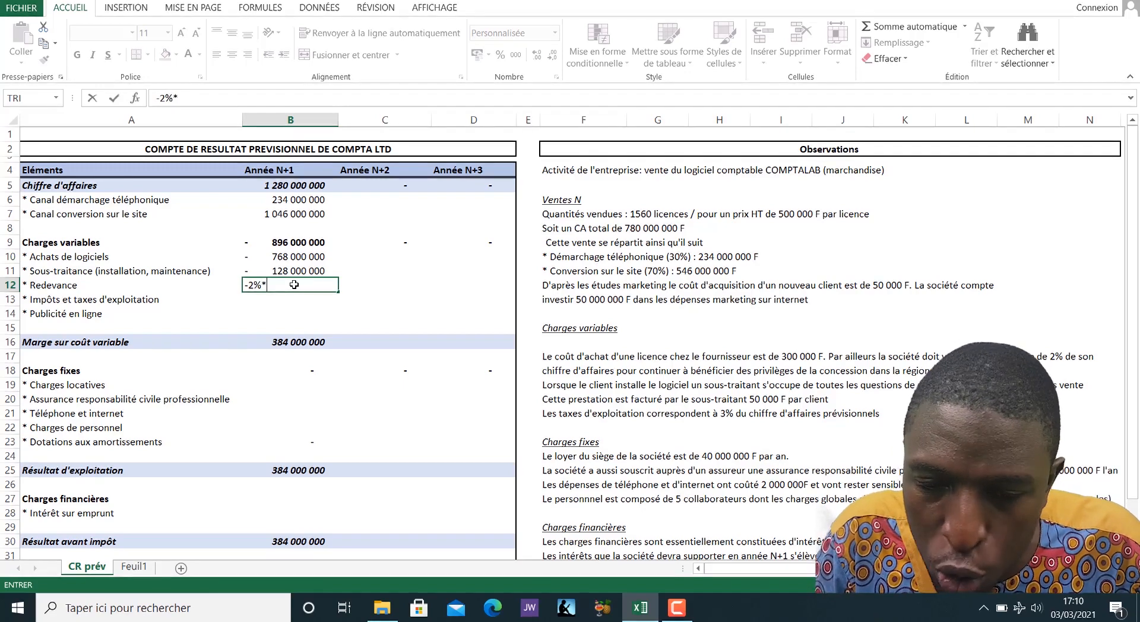
click(292, 188)
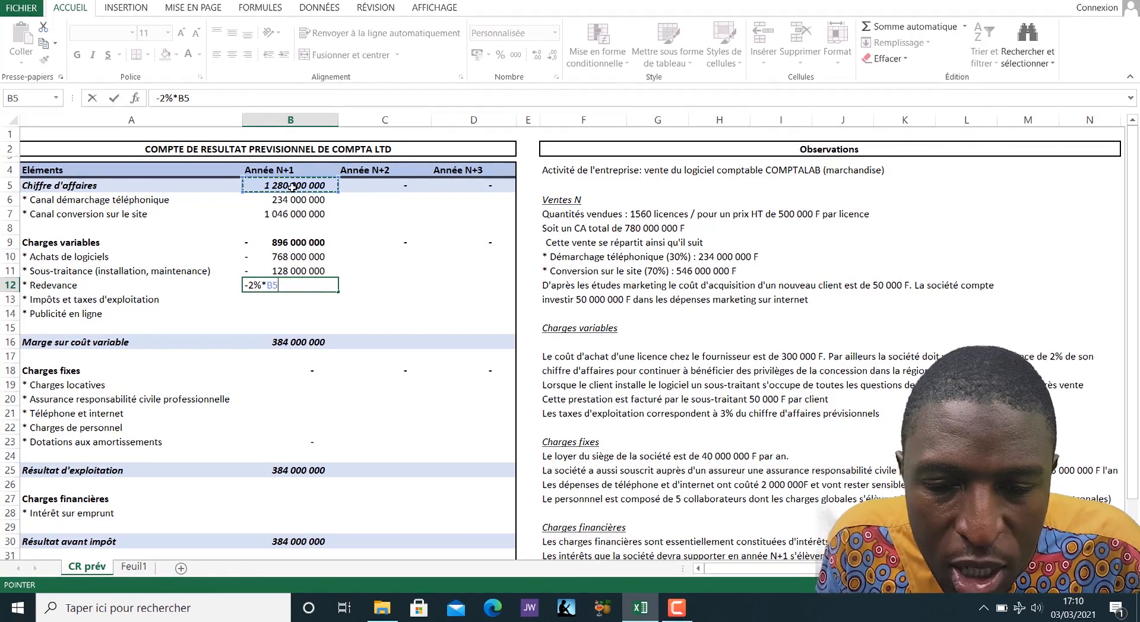
key(Return)
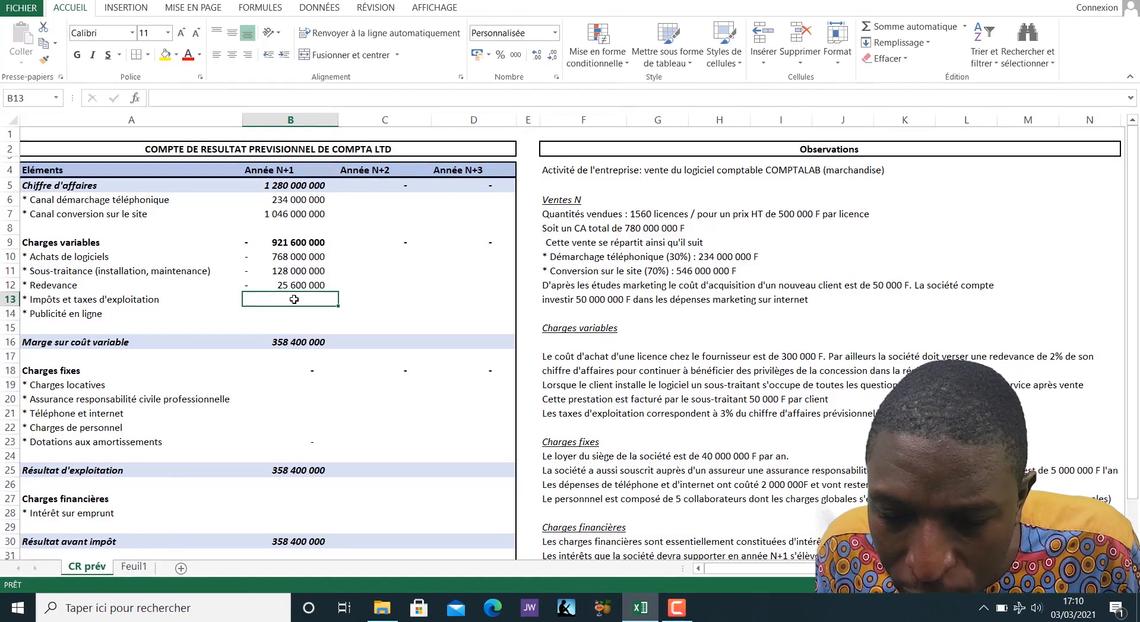
- Enter the Année N+1 Impôts et taxes d'exploitation as -3%*B5, following the operating tax rate in the Observations
click(556, 413)
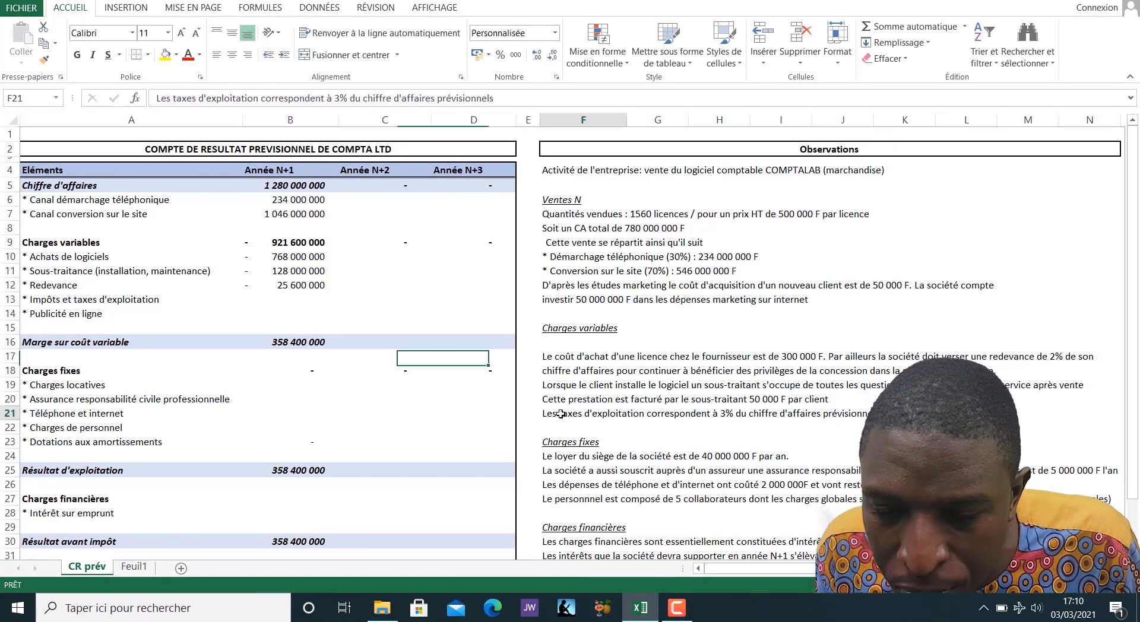
click(291, 298)
text(-3%*)
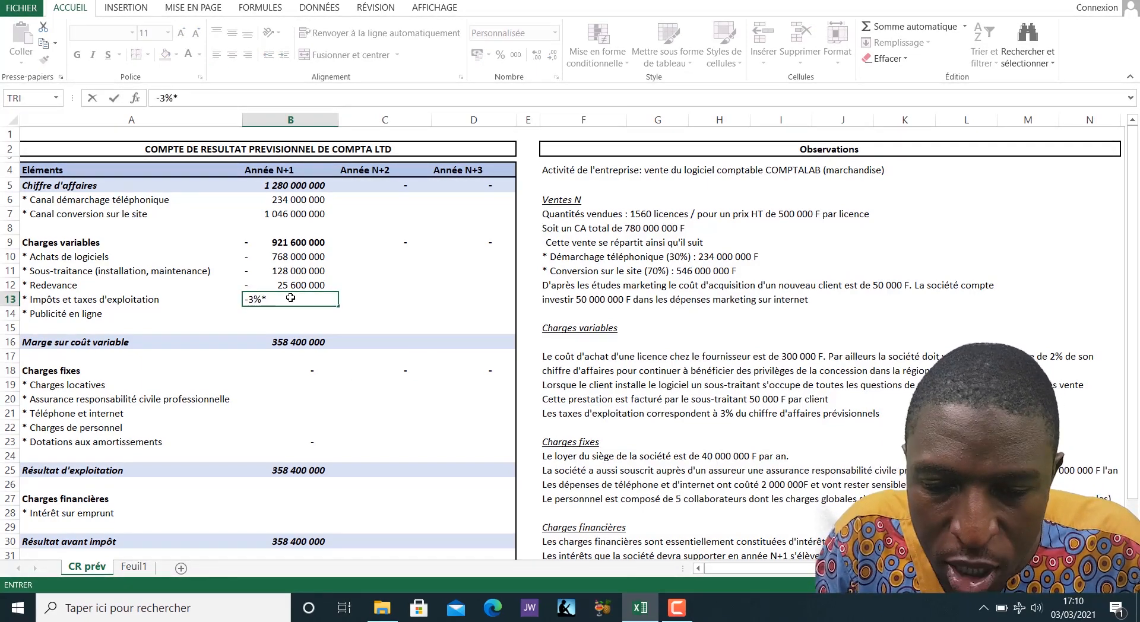
click(295, 186)
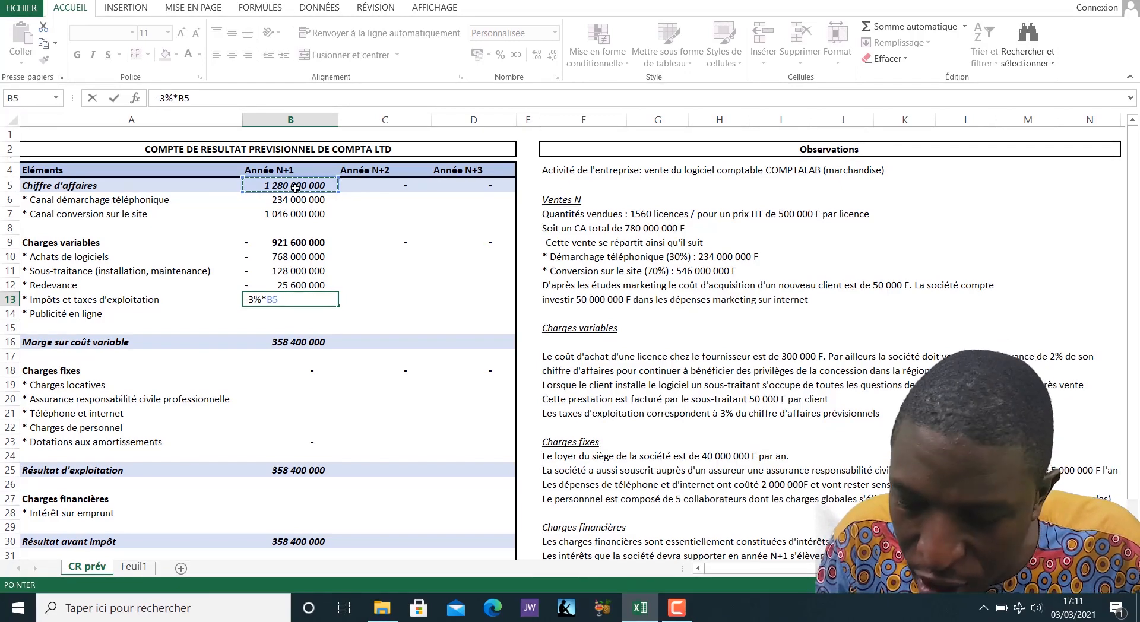
key(Return)
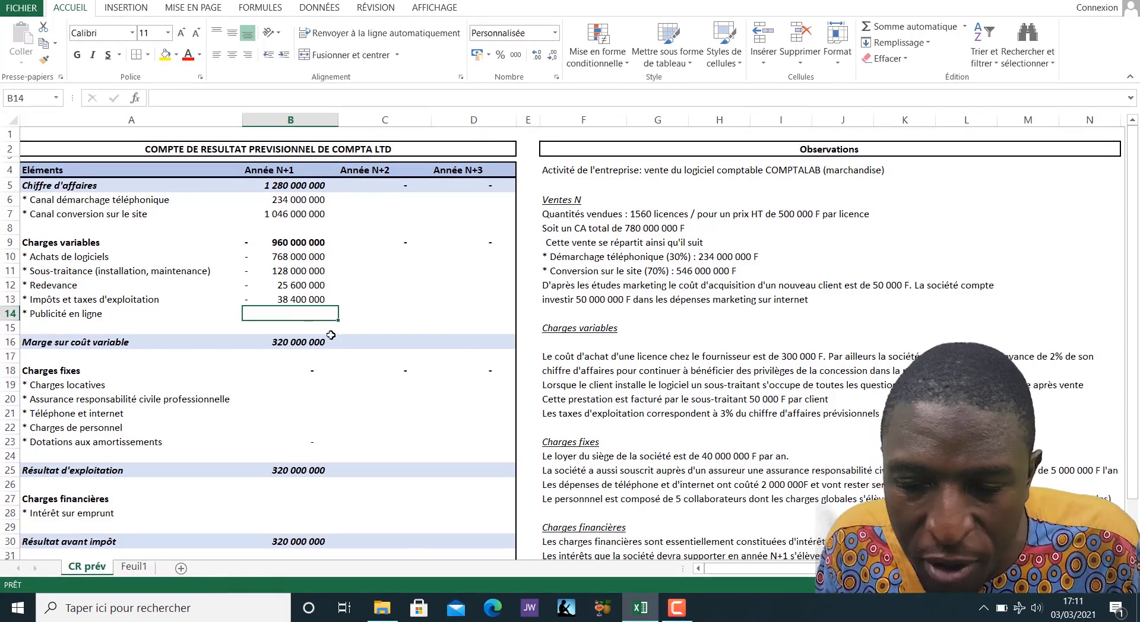
- Enter -50000000 as the Année N+1 amount for Publicité en ligne
text(- )
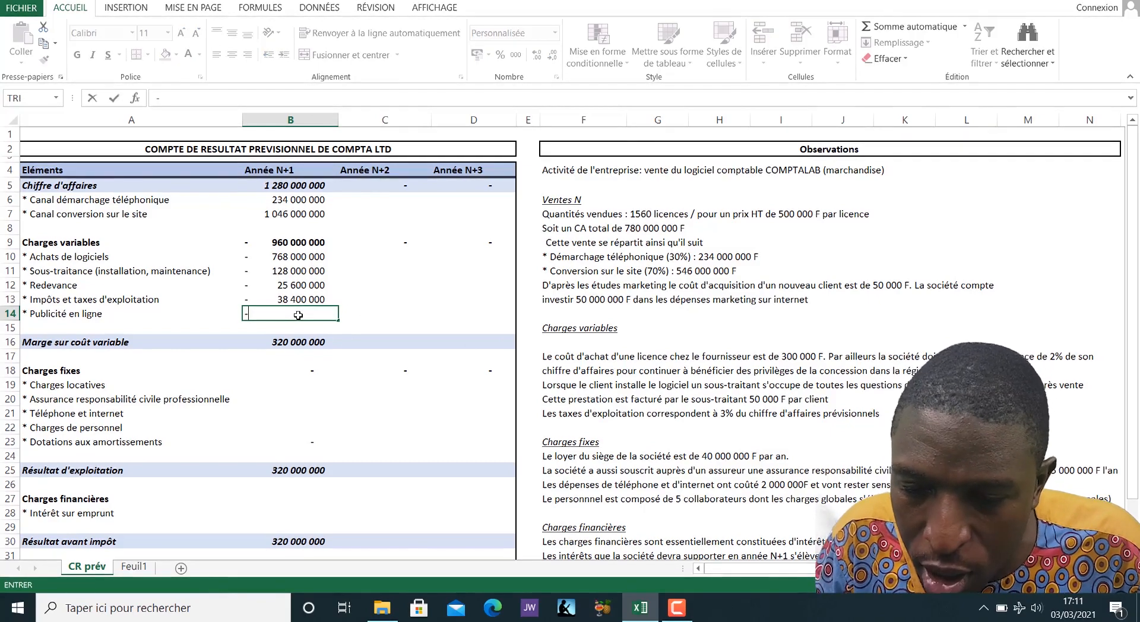
text(50 )
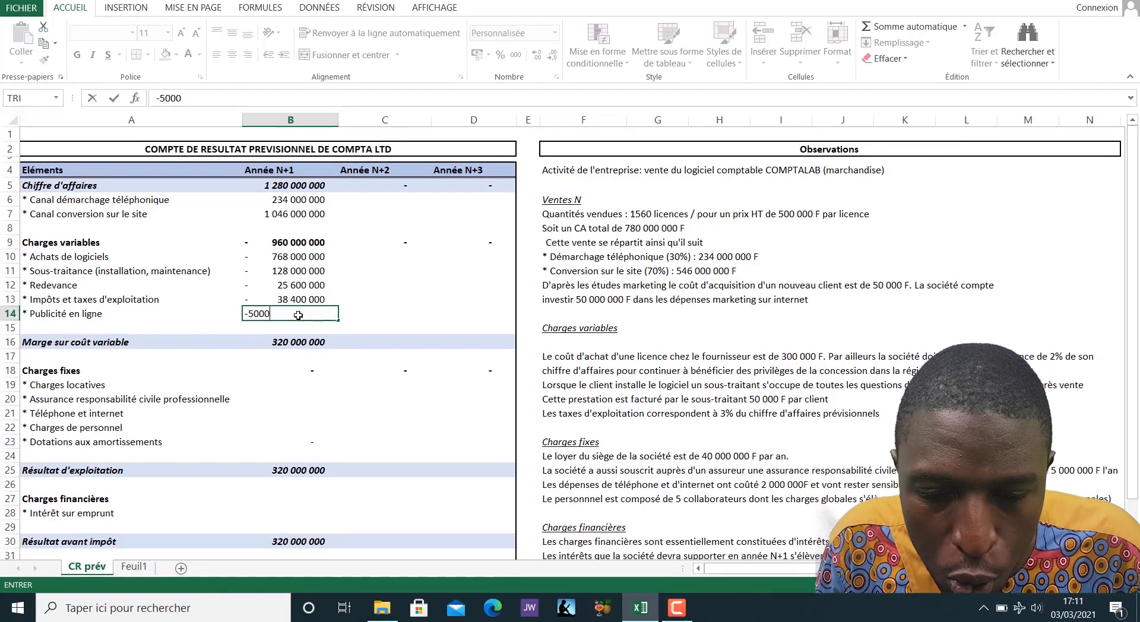
text(000 000)
key(Return)
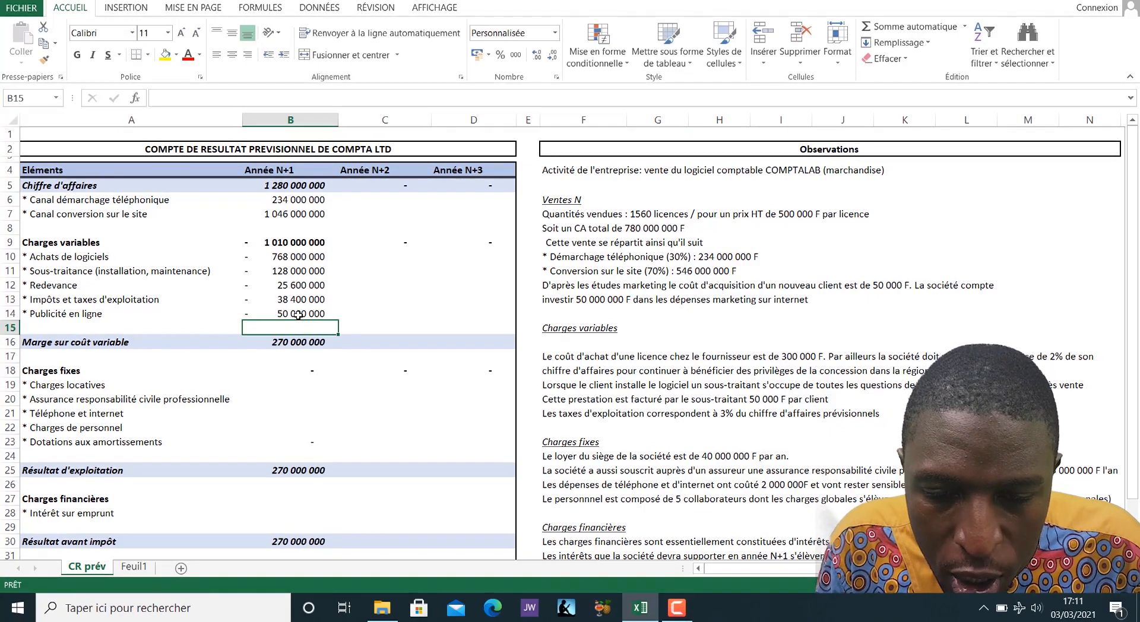
- Examine the Année N+1 variable charge amounts and the formulas behind the Charges variables total and Marge sur coût variable
click(295, 254)
key(ctrl+shift+Down)
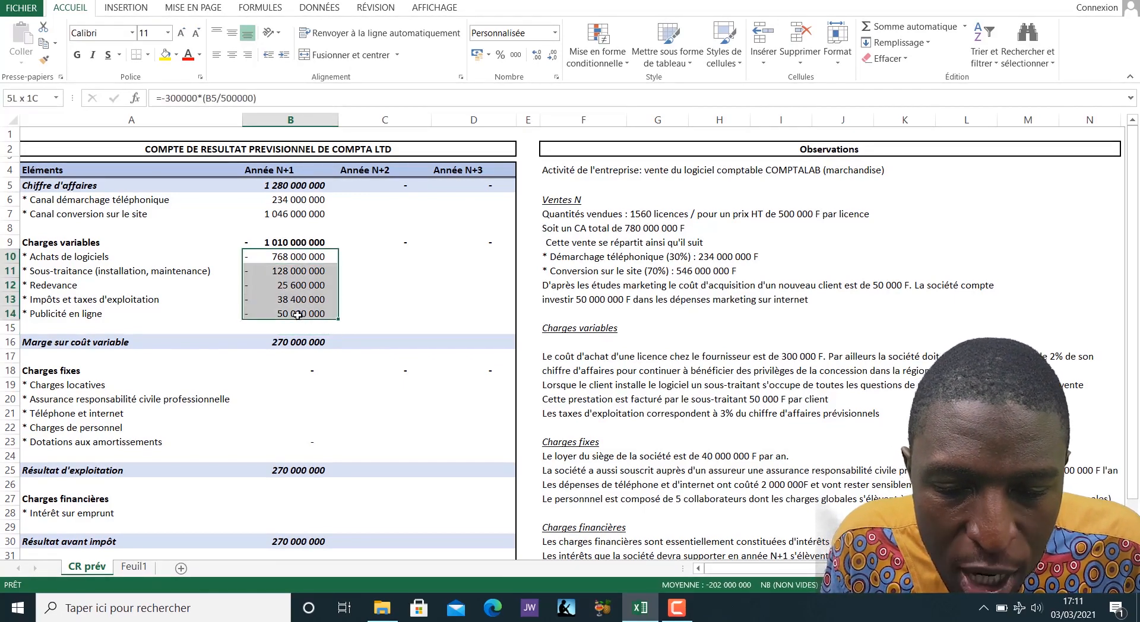
click(286, 242)
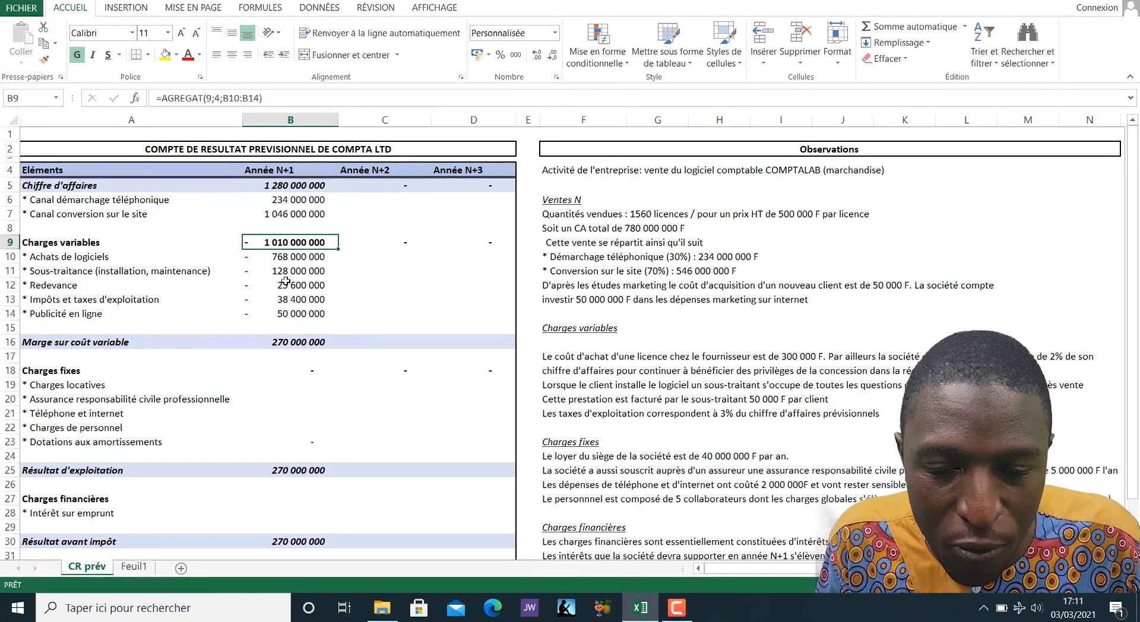
key(Down)
key(Down)
key(Down)
key(Down)
key(Down)
key(Down)
key(Down)
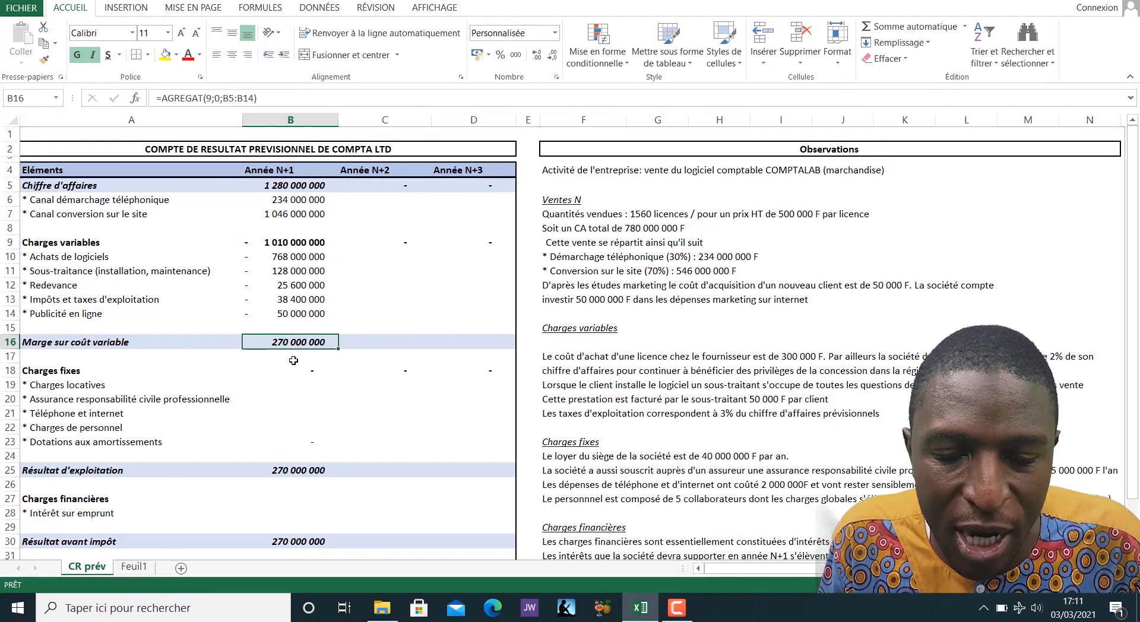